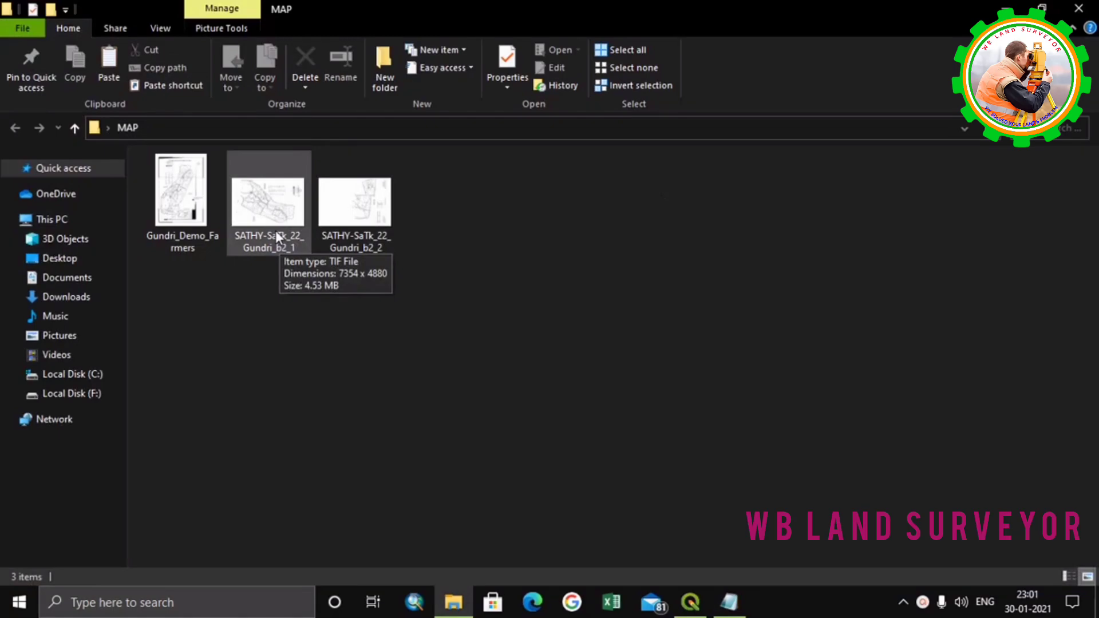
Step: View the scanned map sheets SATHY-SaTk_22_Gundri_b2_1 and SATHY-SaTk_22_Gundri_b2_2 and close the viewer
double_click(277, 237)
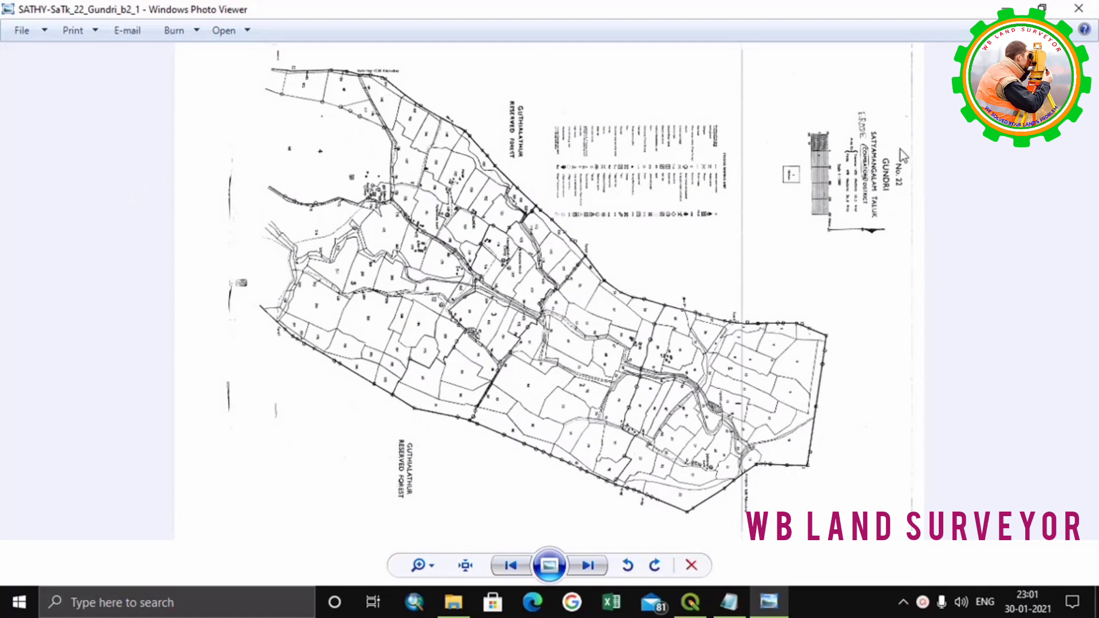
click(588, 566)
click(587, 566)
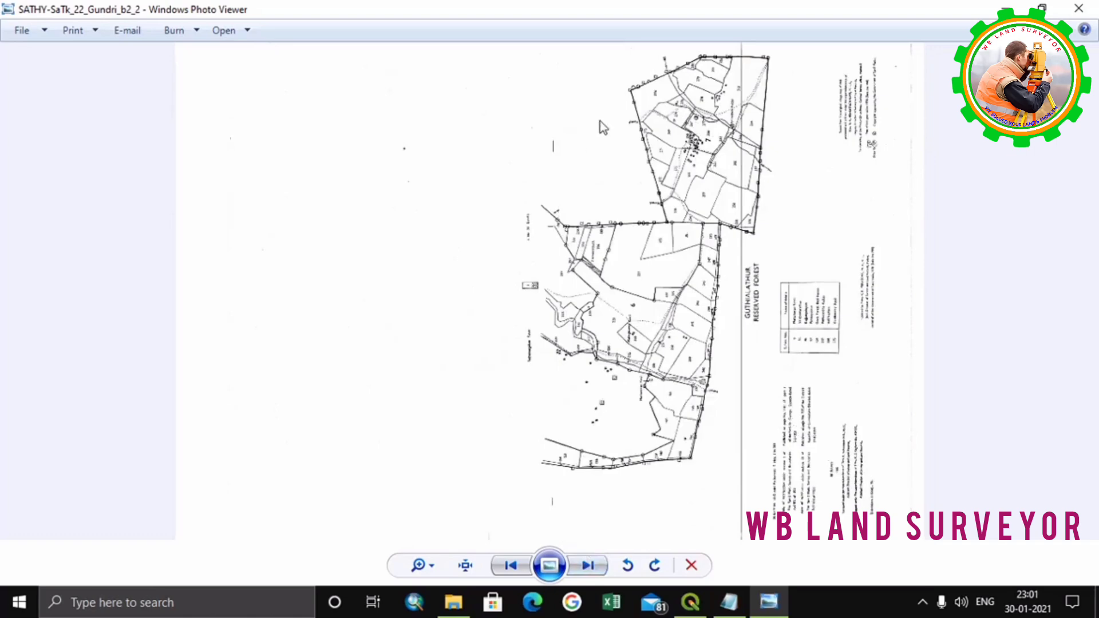
click(1084, 10)
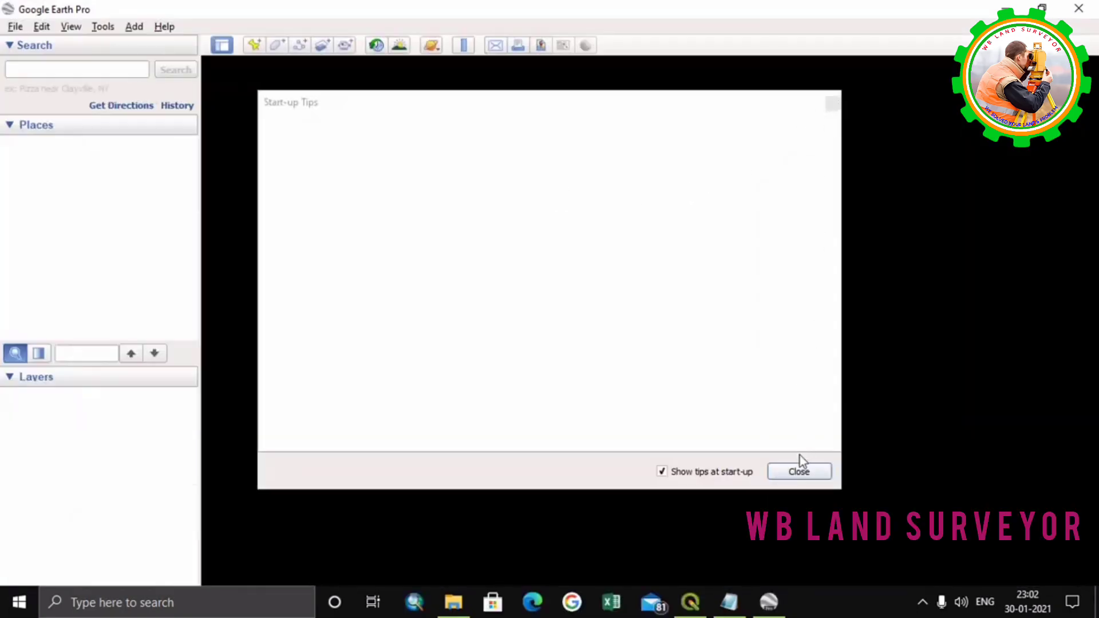
Step: Dismiss the start-up tips in Google Earth Pro and search for "gundri" to view the village on the satellite imagery
click(800, 470)
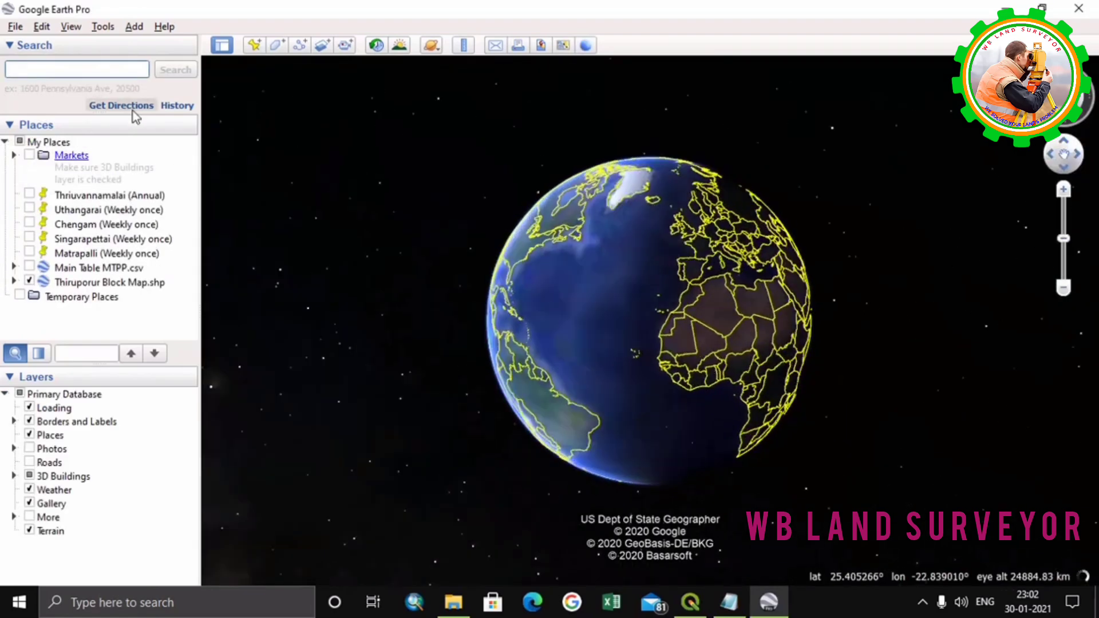
text(gundri)
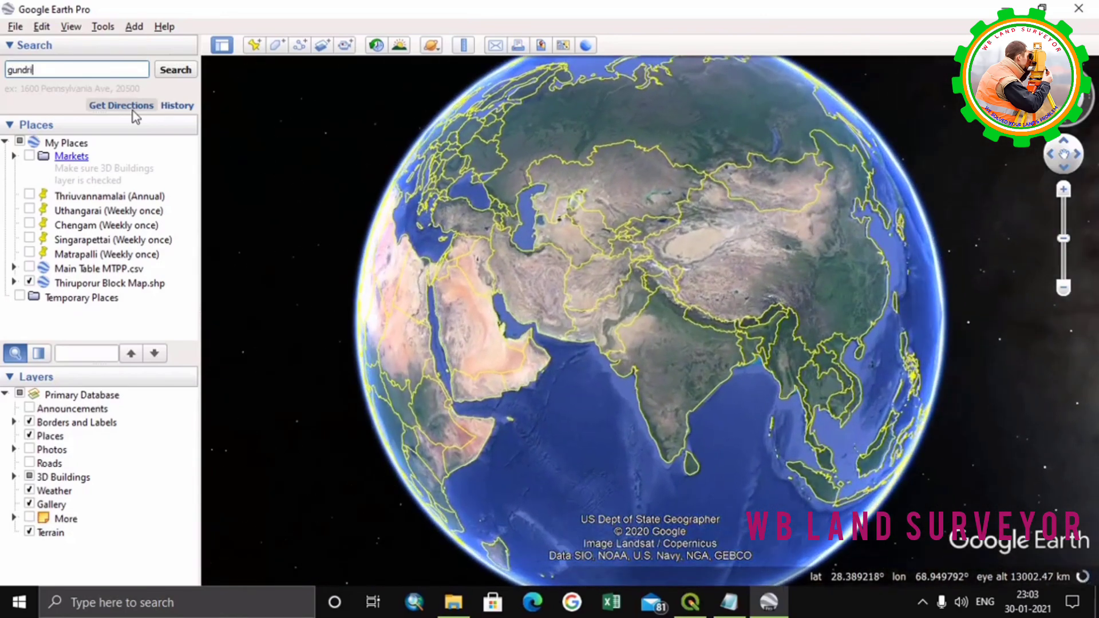
key(Return)
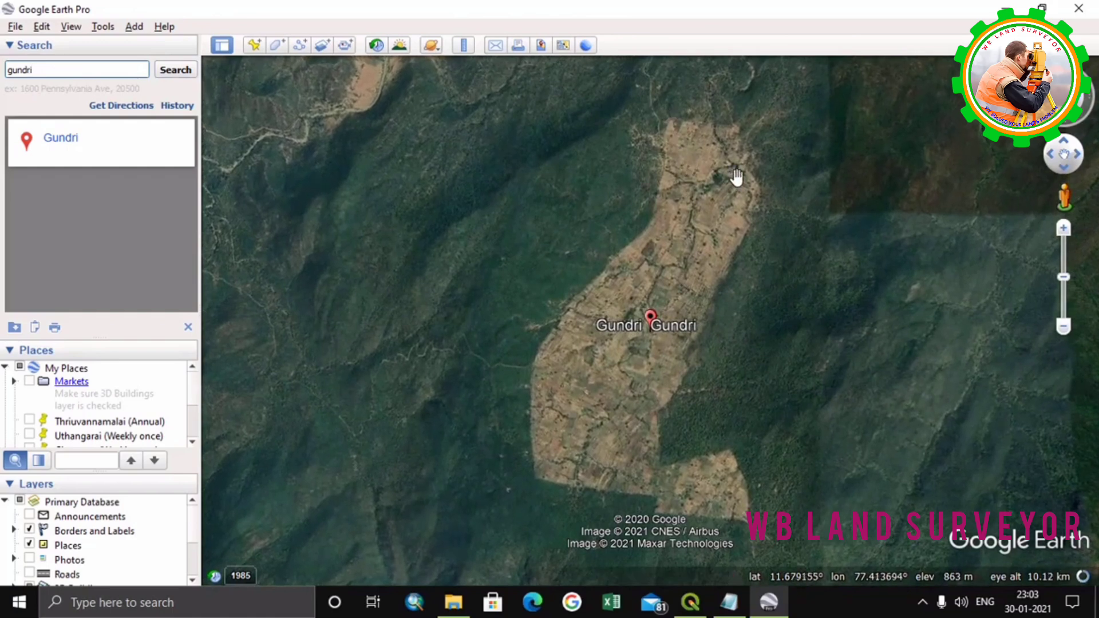
drag(699, 167, 657, 184)
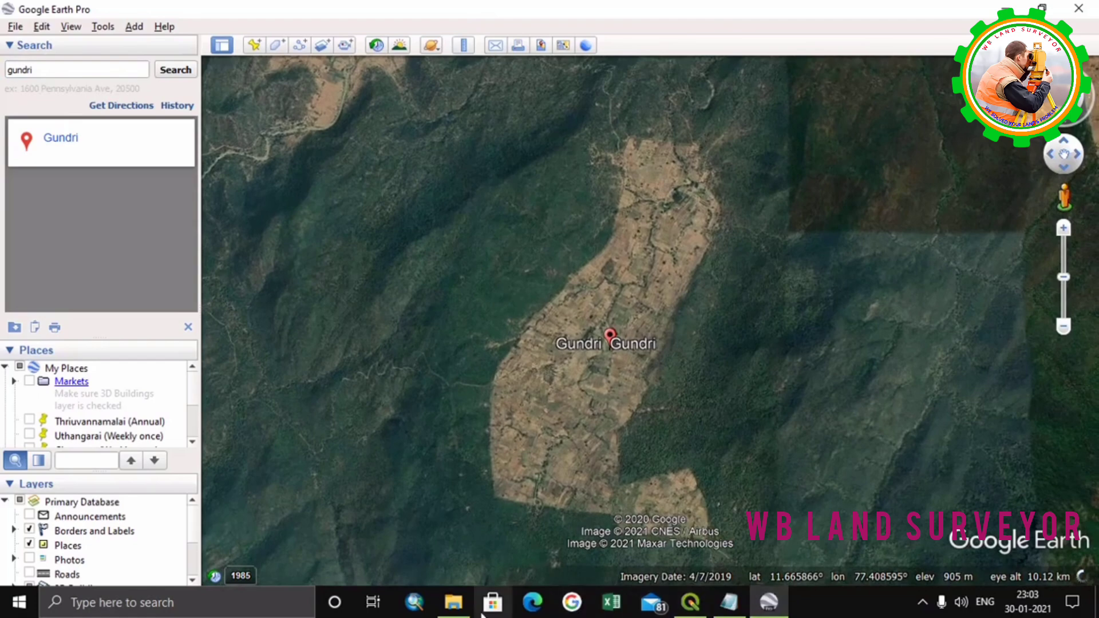
Step: Compare the scanned sheet SATHY-SaTk_22_Gundri_b2_1 with the village outline on the Google Earth imagery
click(465, 596)
double_click(307, 224)
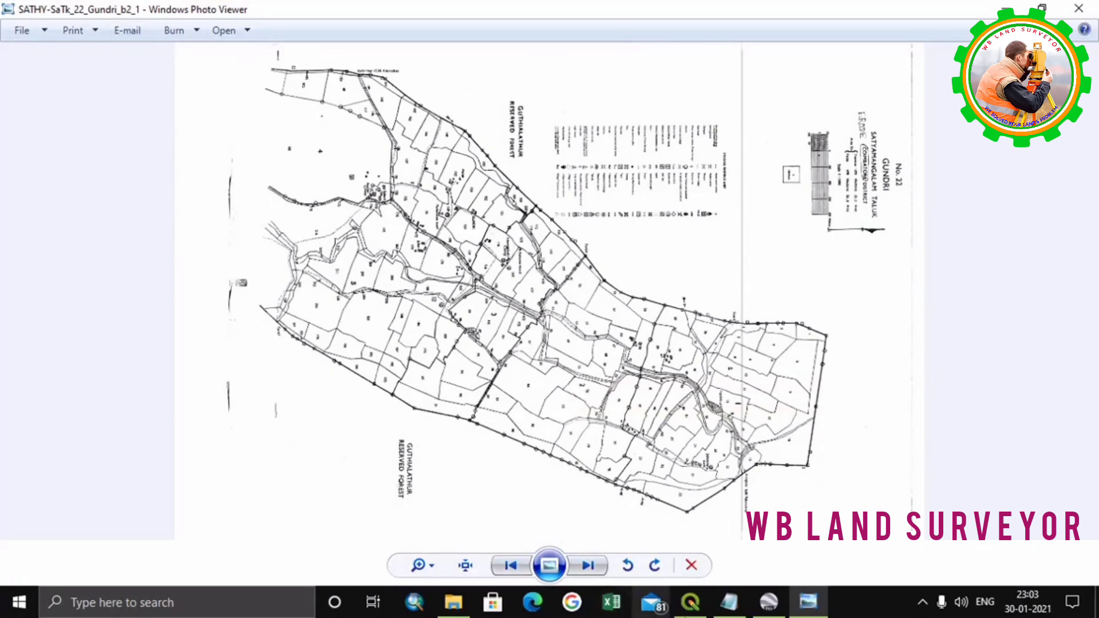
click(765, 605)
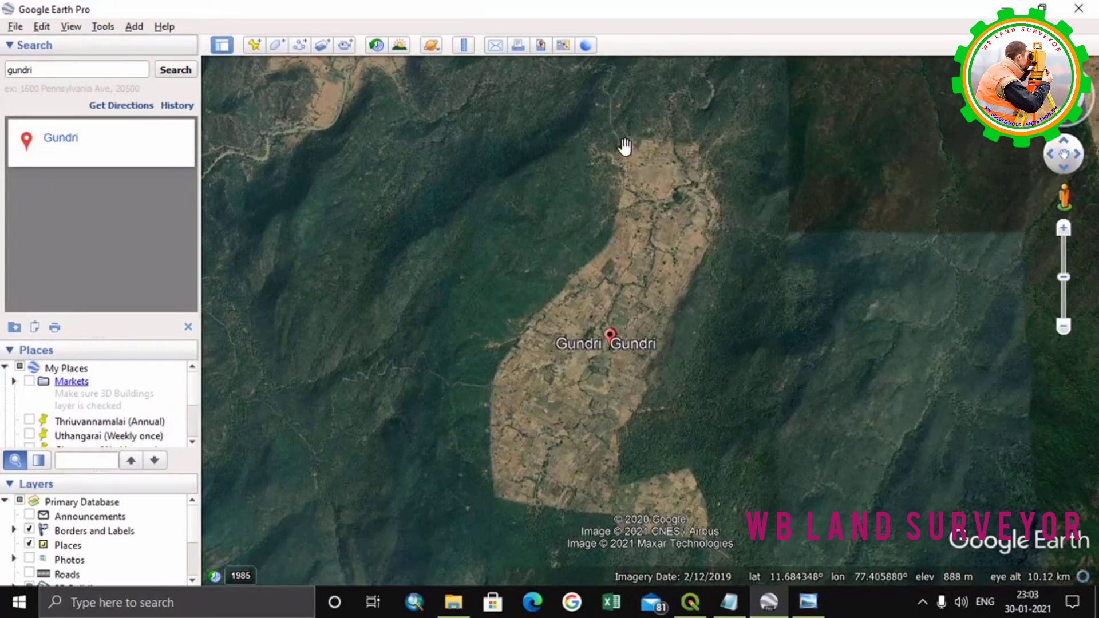
drag(632, 147, 638, 172)
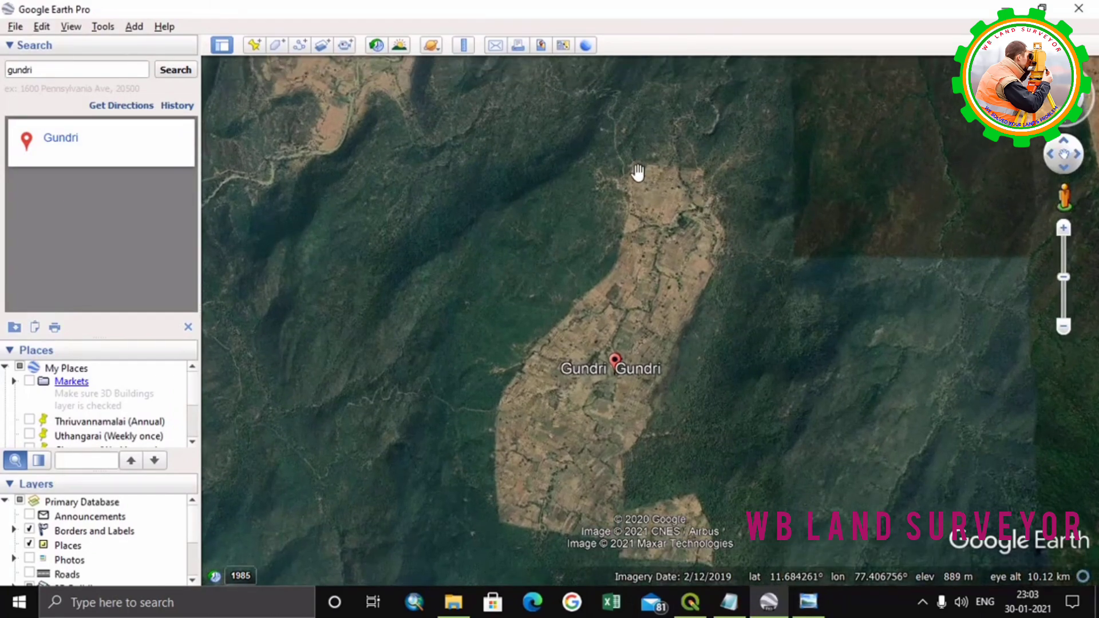
scroll(637, 170, up, 3)
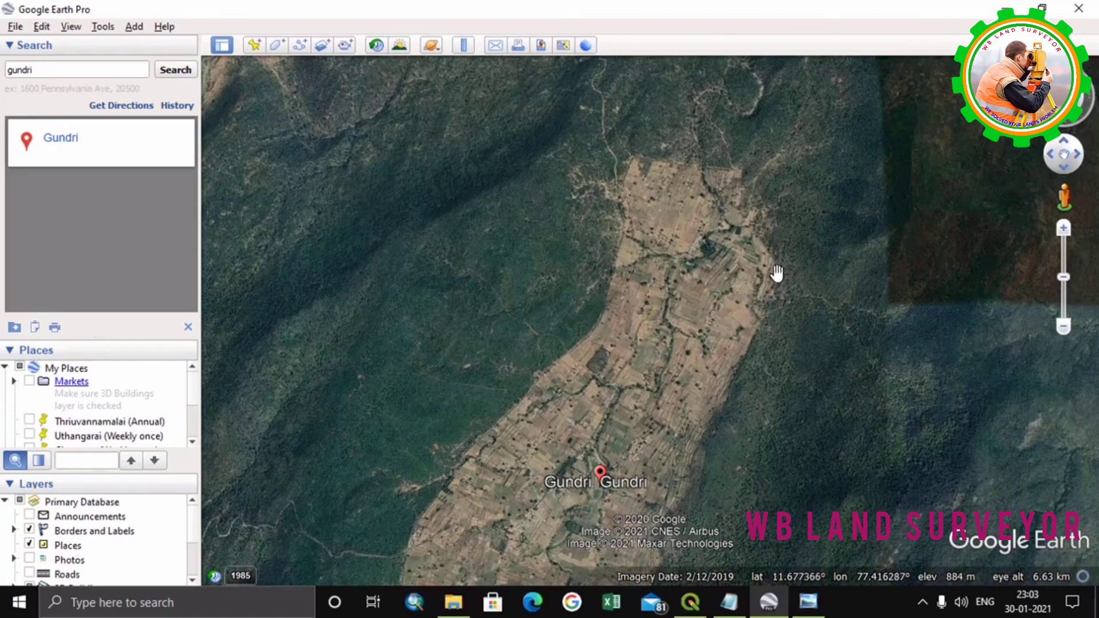
drag(726, 327, 788, 174)
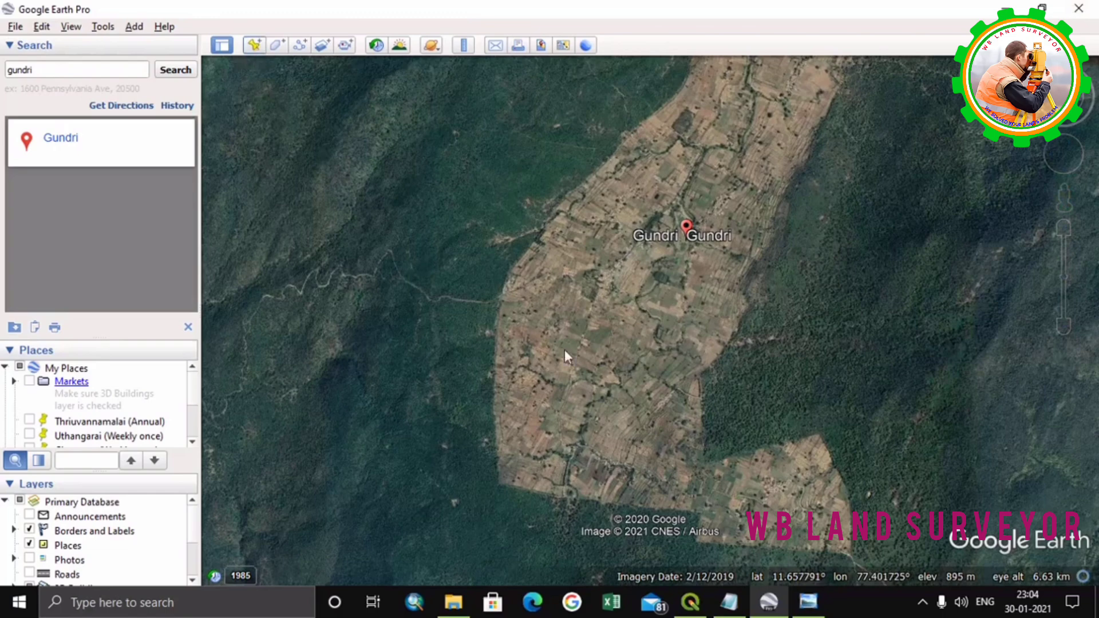
Step: Move a temporary placemark to Gundri's northern boundary corners to read their coordinates, discard it, and close Google Earth and the map viewer
drag(668, 326, 702, 383)
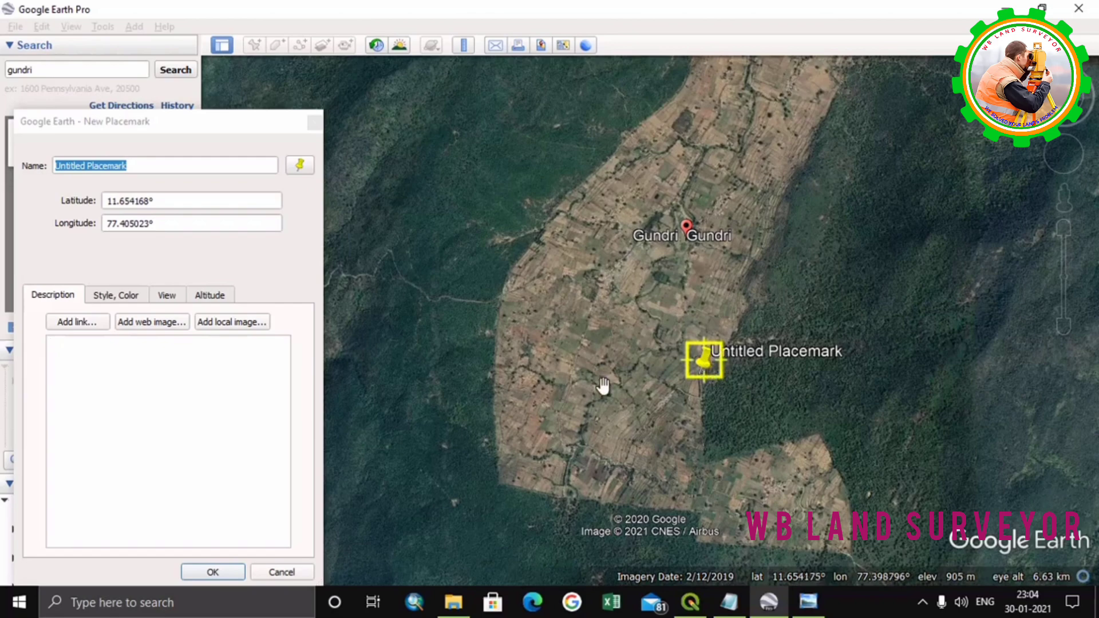
scroll(597, 410, down, 2)
scroll(595, 404, down, 2)
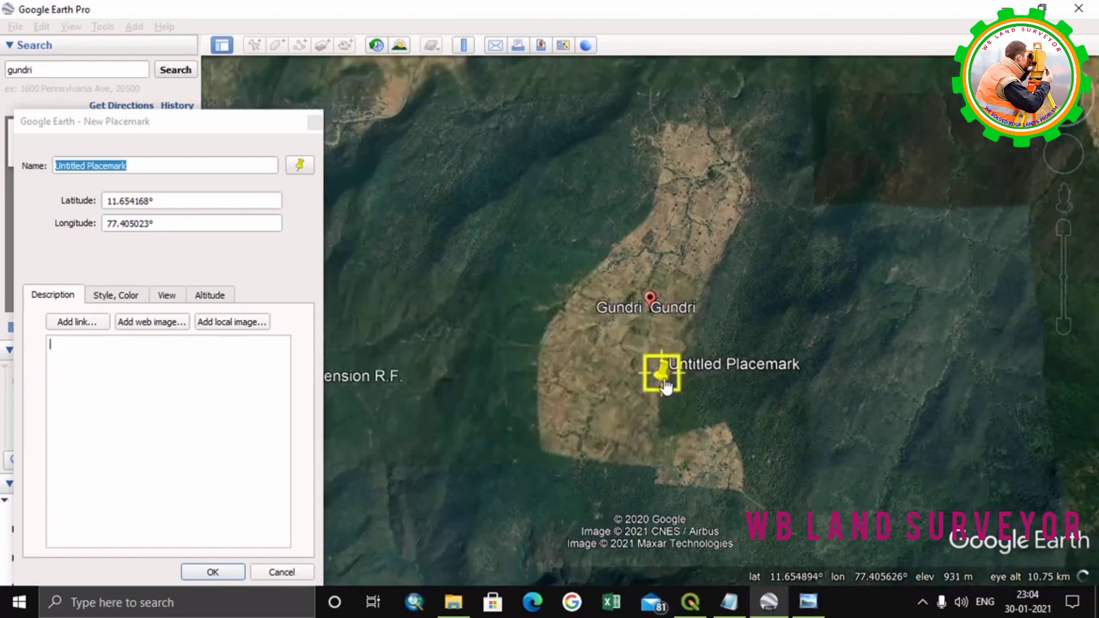
drag(665, 379, 731, 141)
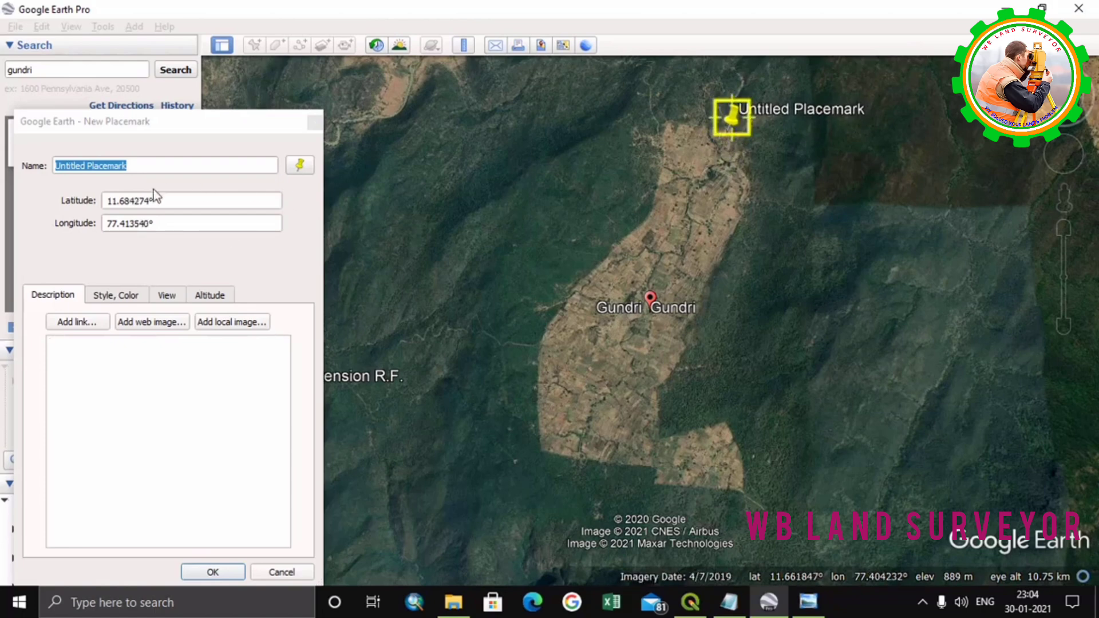
drag(730, 141, 670, 133)
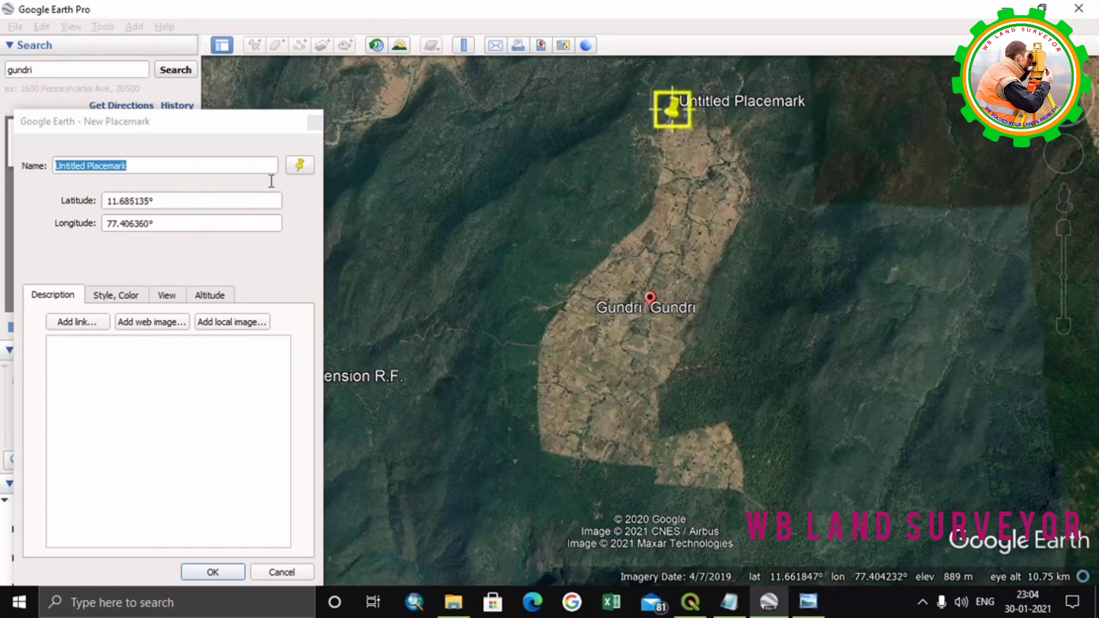
click(315, 124)
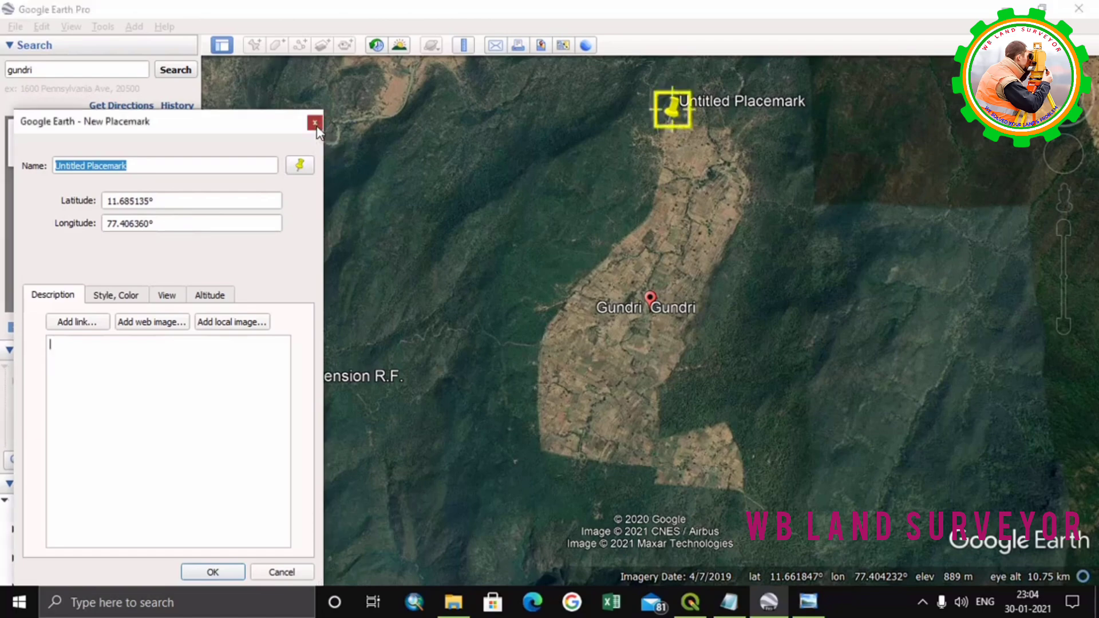
click(1080, 10)
click(1081, 7)
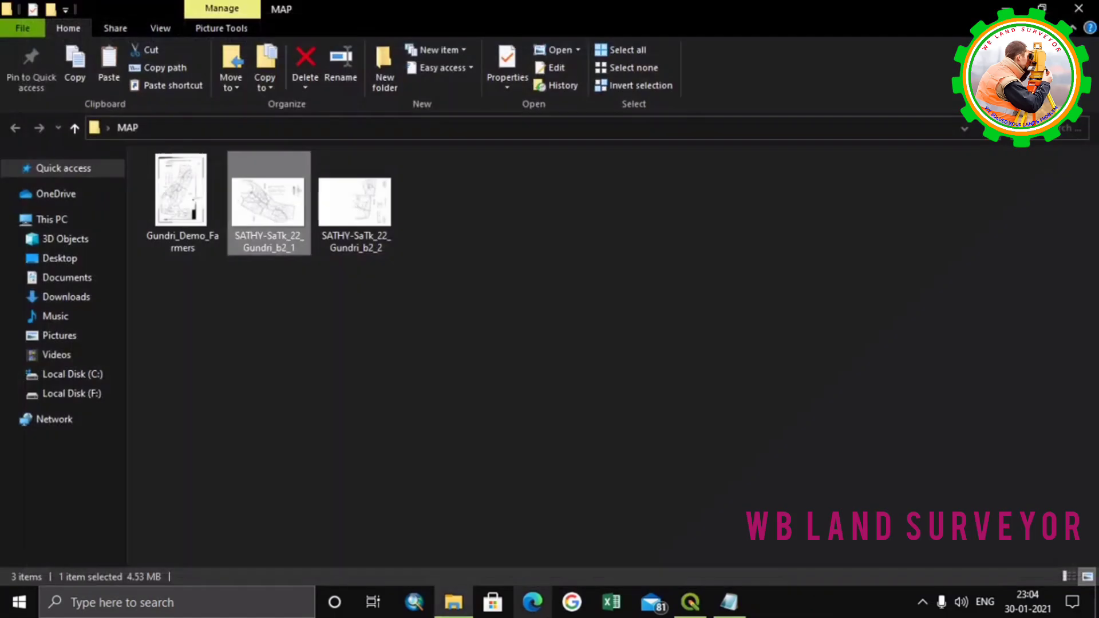
Step: Switch to QGIS and check in the plugin manager that the Georeferencer GDAL plugin is enabled
click(693, 603)
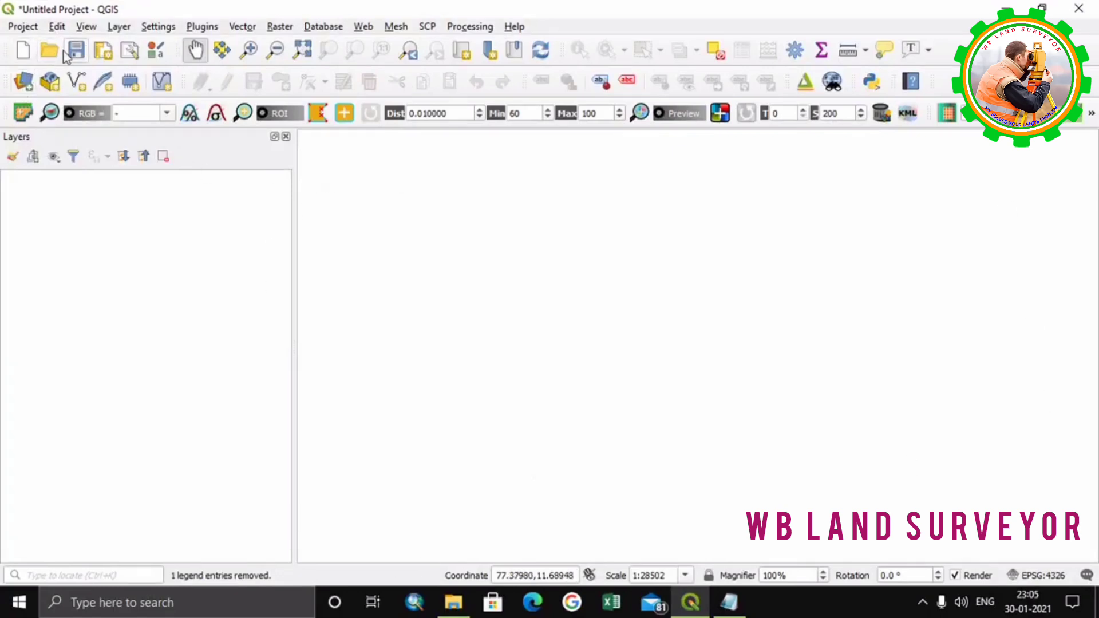
click(201, 27)
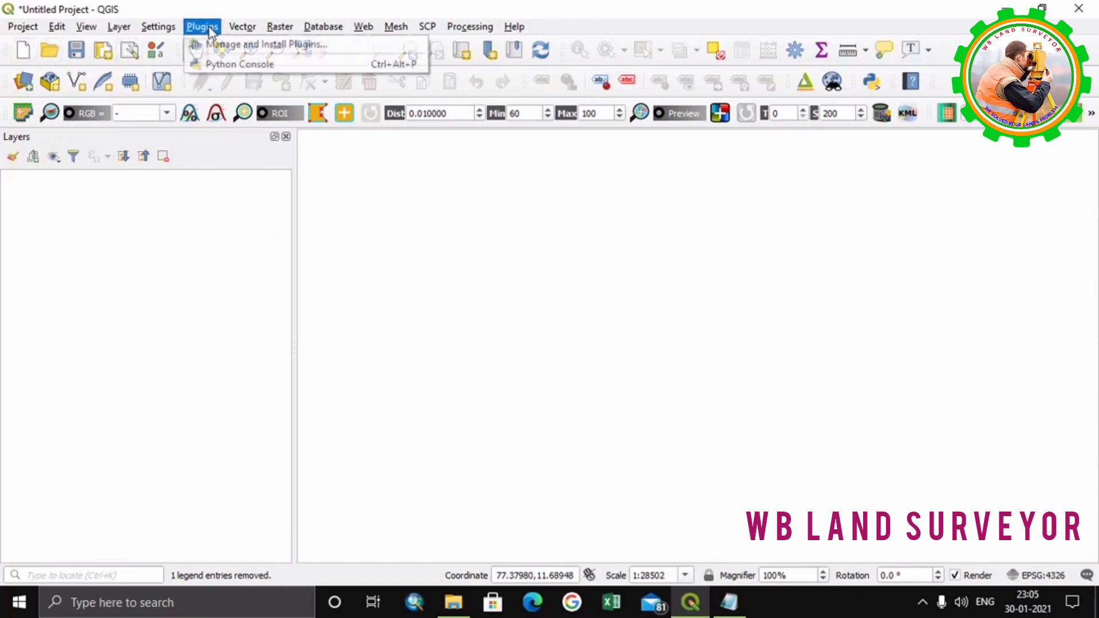
click(242, 43)
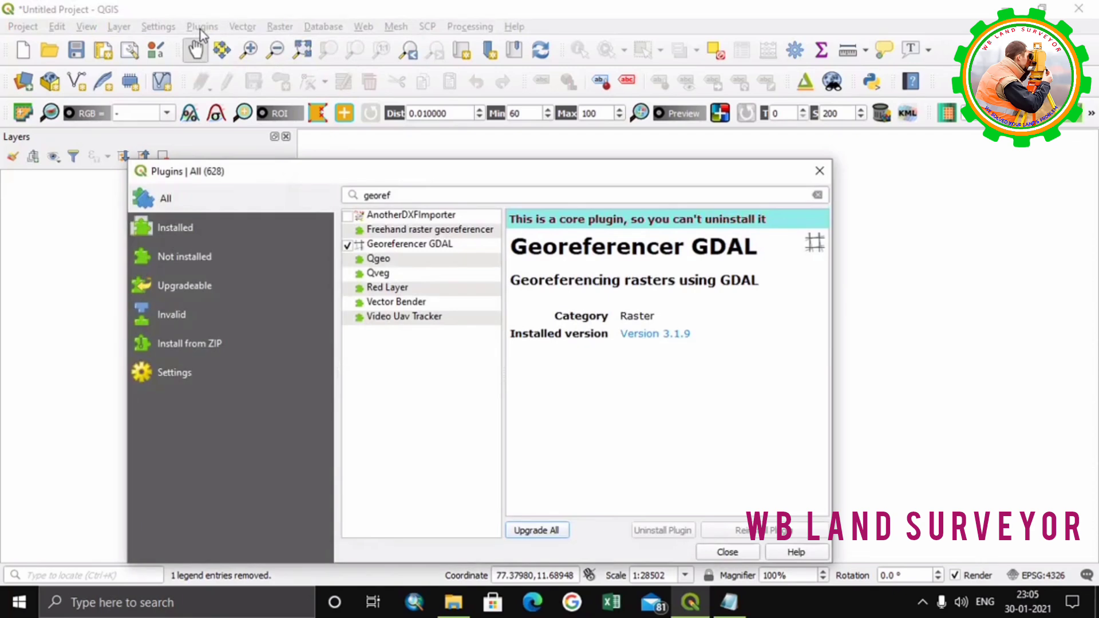
click(402, 246)
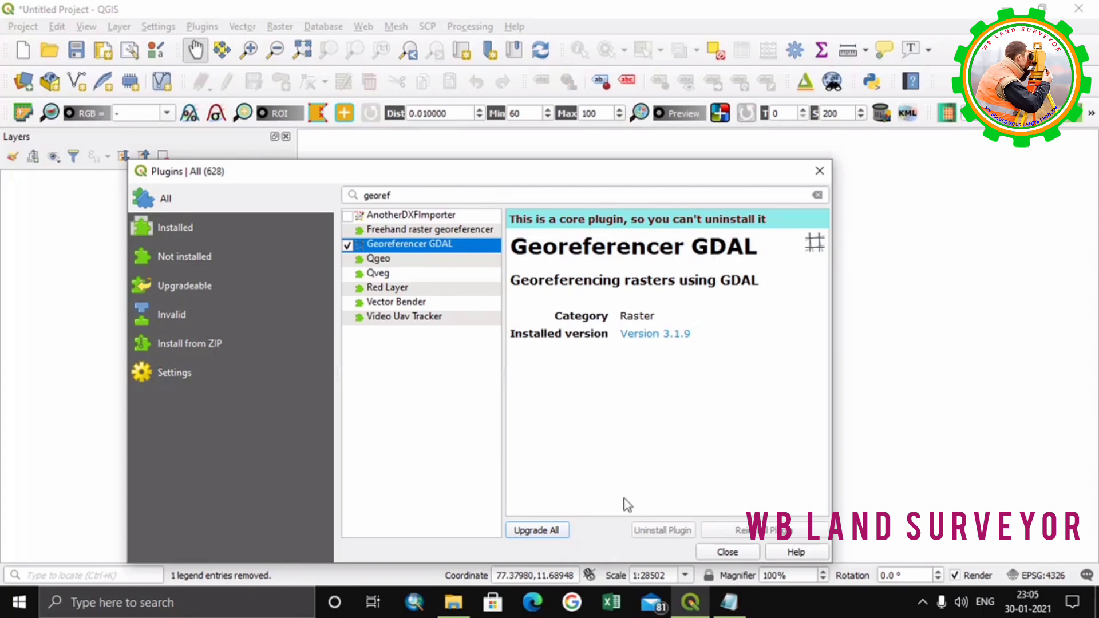
click(728, 552)
Step: Open the Georeferencer and load the raster SATHY-SaTk_22_Gundri_b2_1 from the MAP folder
click(283, 27)
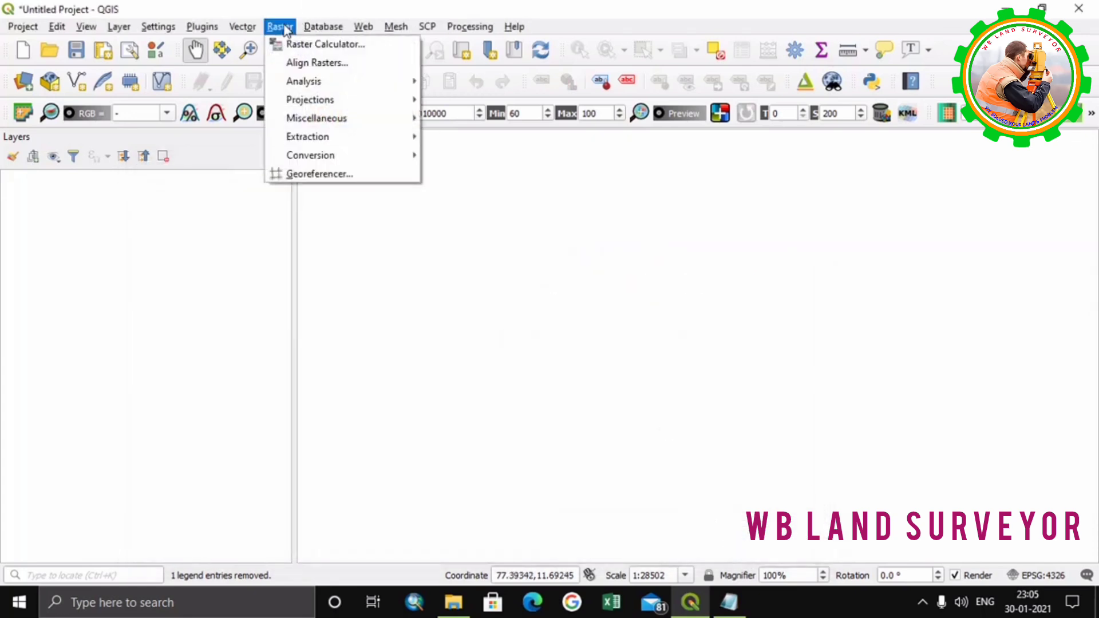
click(304, 175)
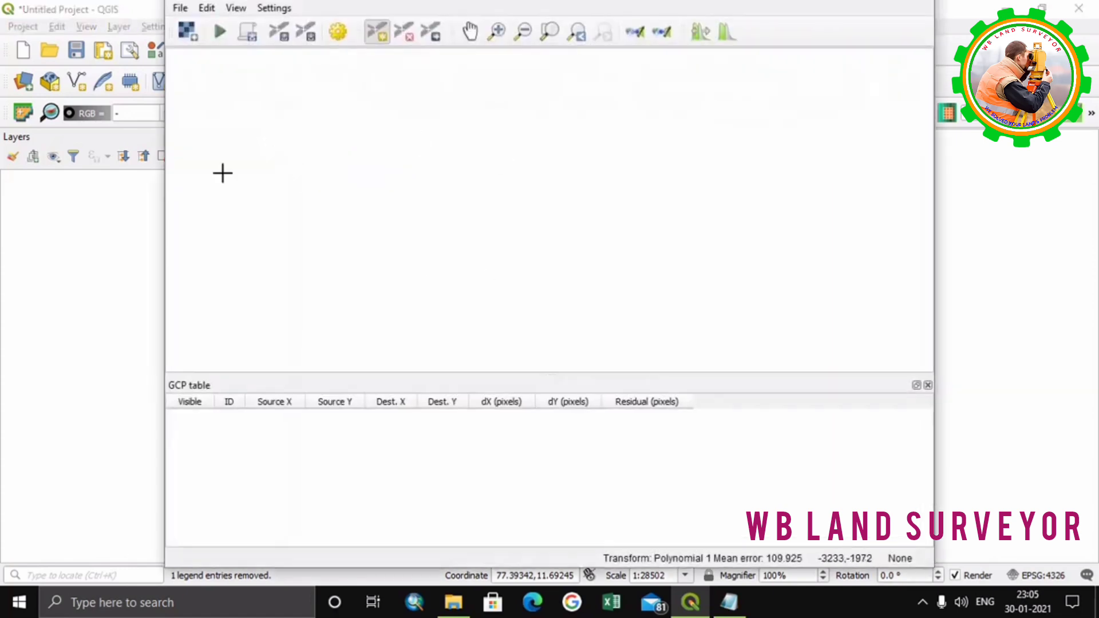
click(188, 32)
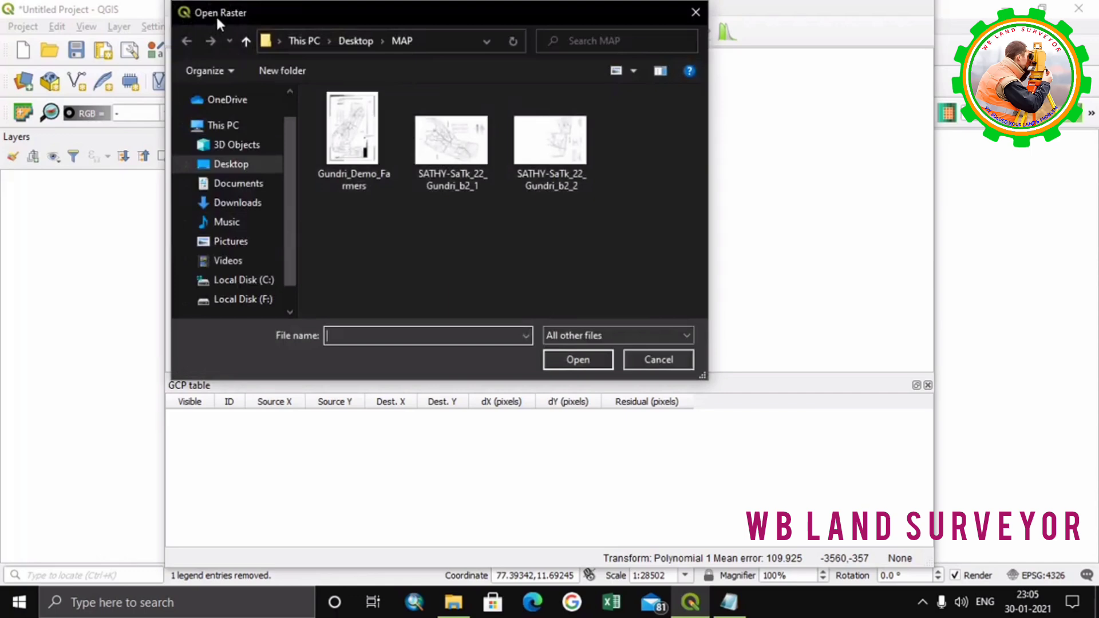
click(456, 165)
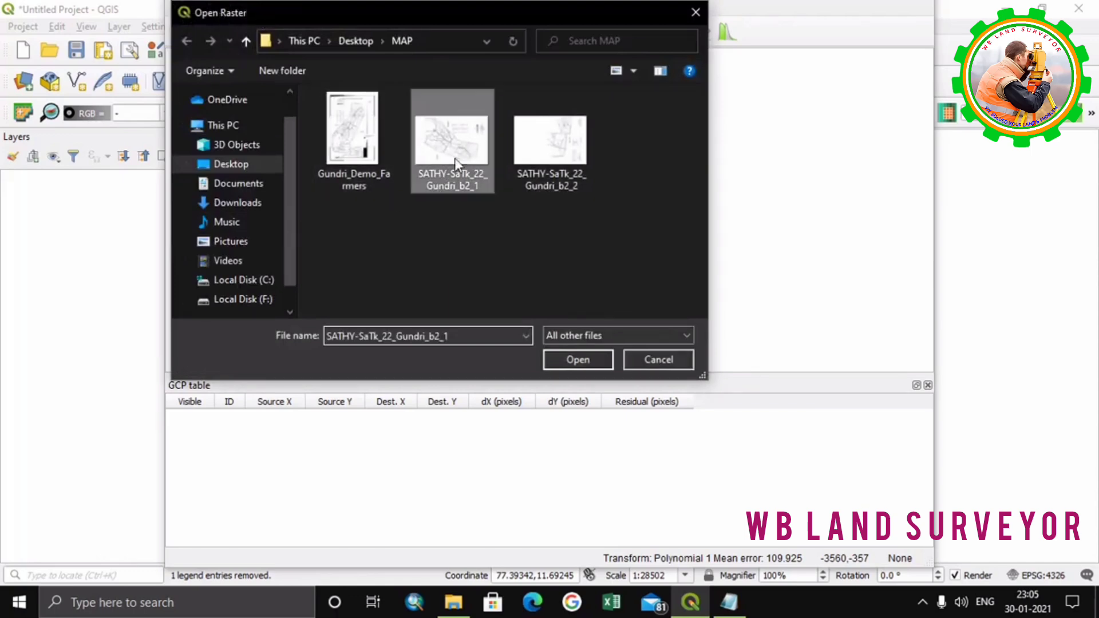
click(572, 361)
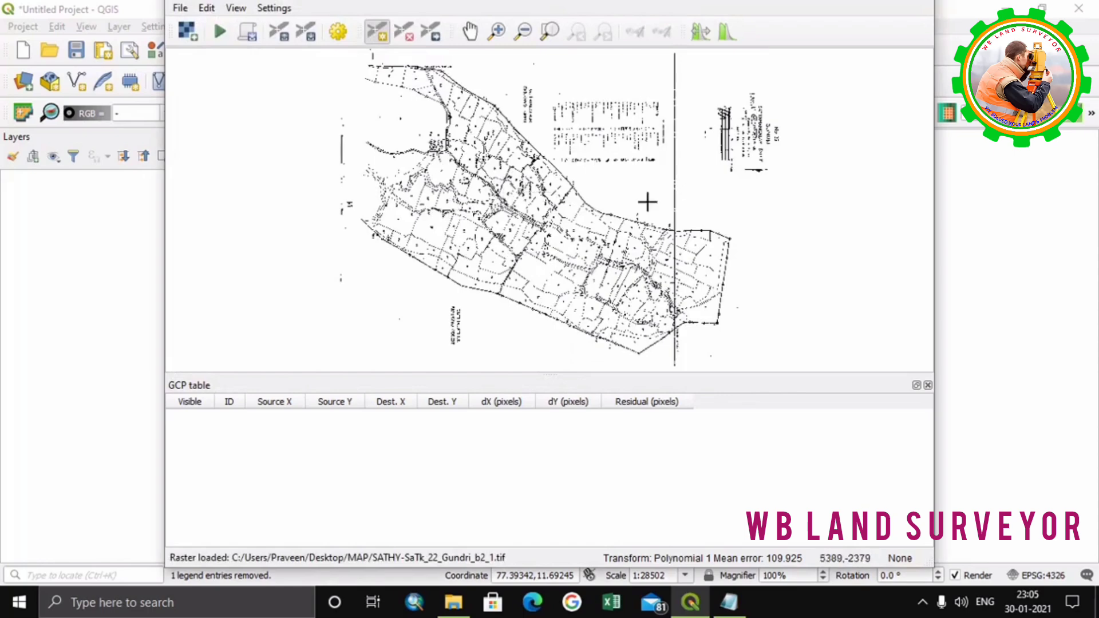
Step: Add a control point at the outer boundary corner of plot 1 with X/East 77.40679 and Y/North 11.68475
scroll(732, 244, up, 5)
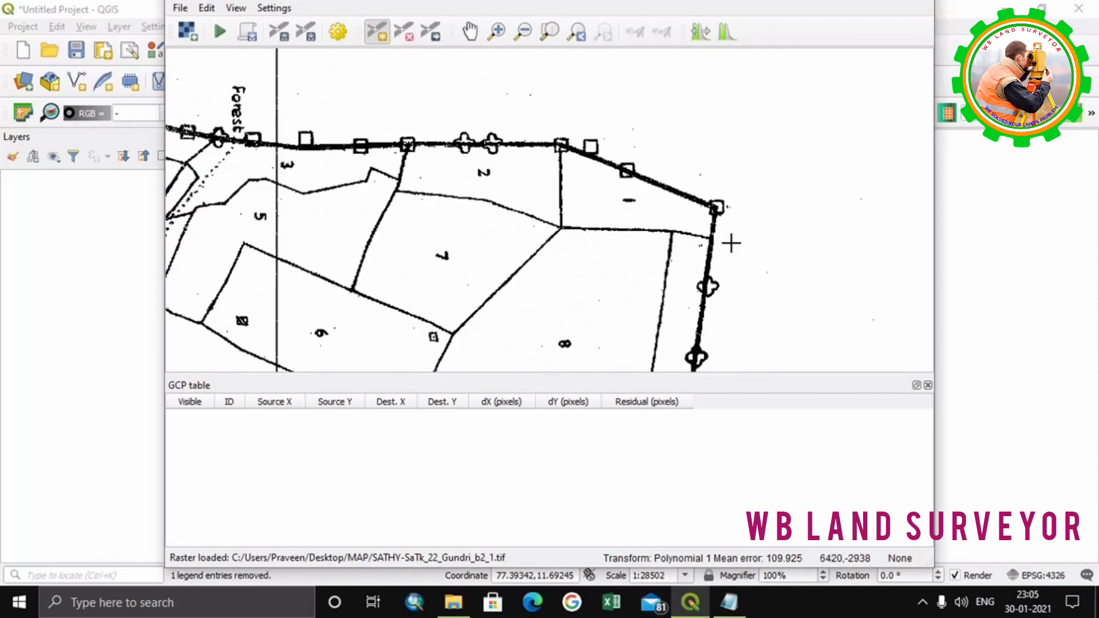
click(716, 207)
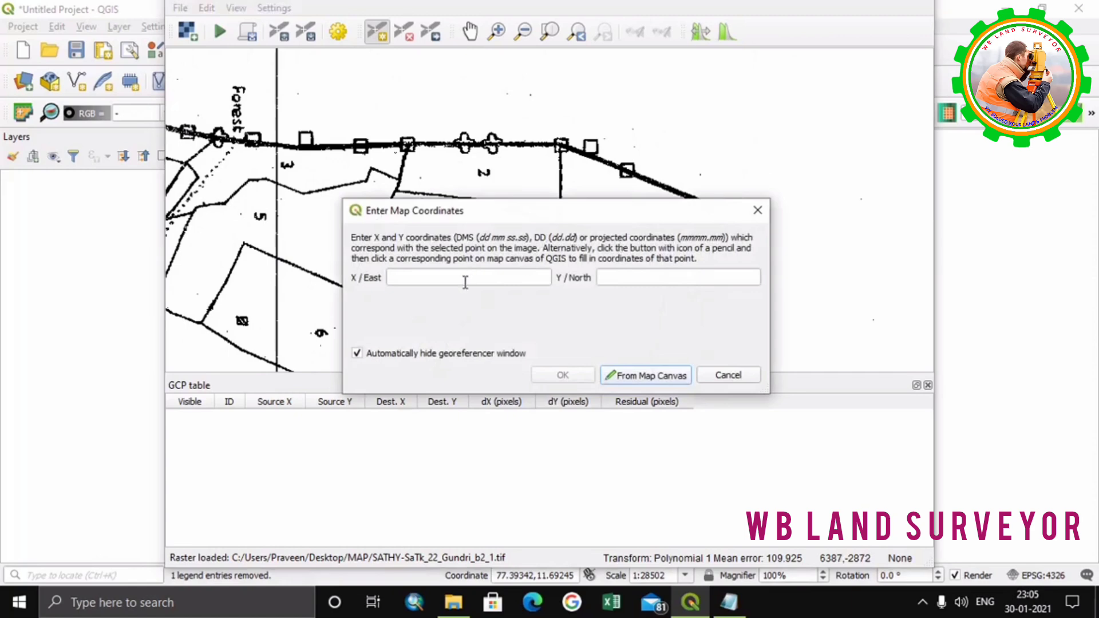
click(465, 279)
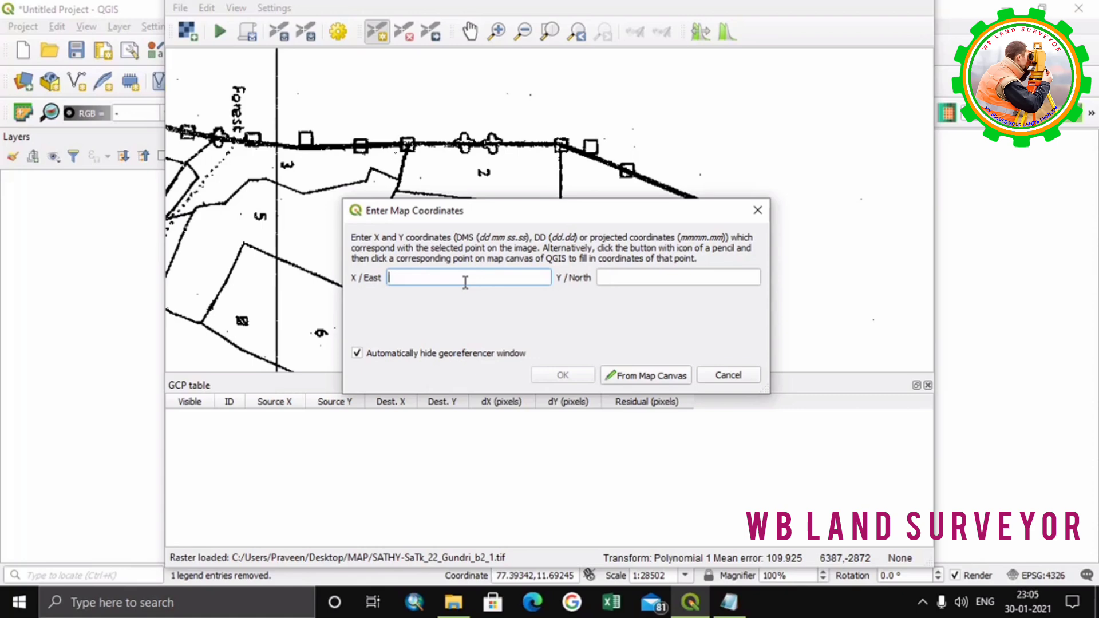
text(77.40679)
click(619, 279)
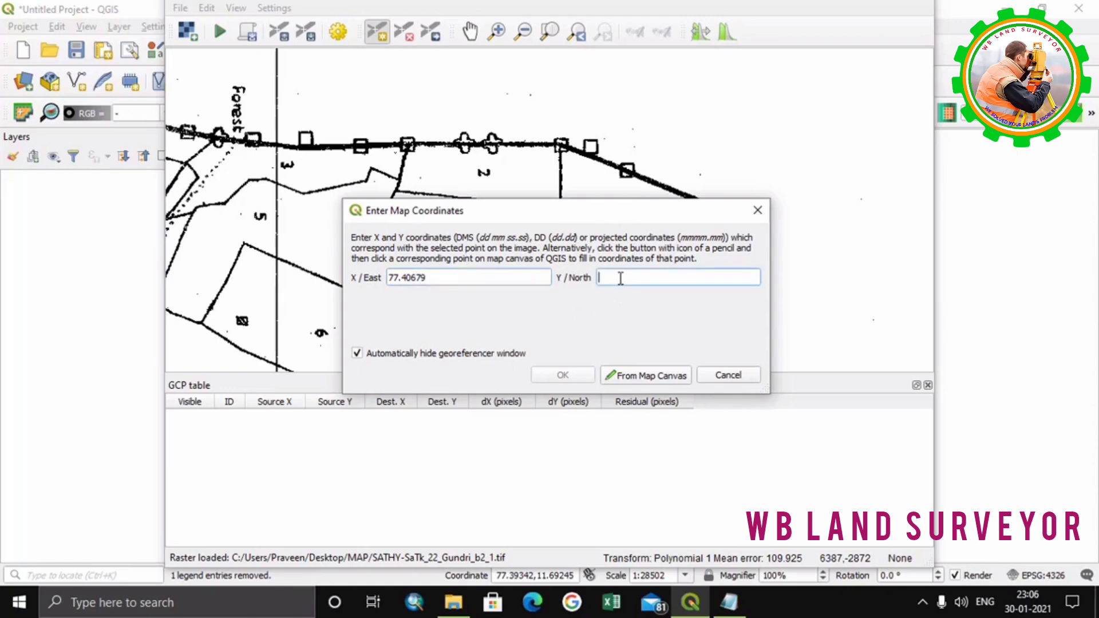
text(11.68475)
click(586, 375)
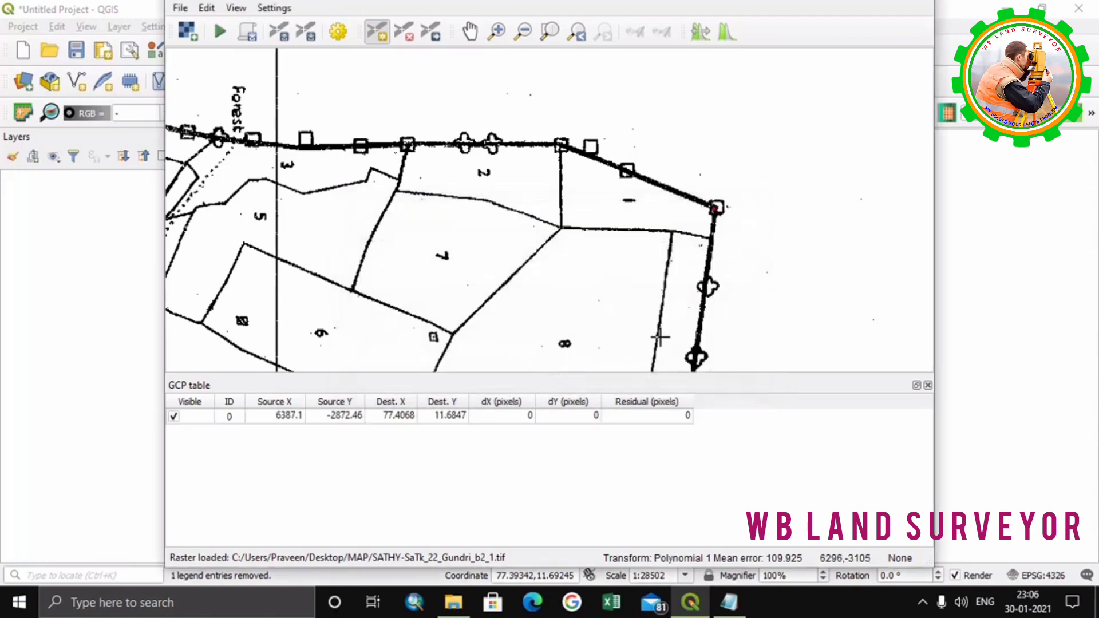
Step: Add a control point at the outer boundary corner of plot 14 with X/East 77.41427 and Y/North 11.68396
scroll(581, 157, down, 4)
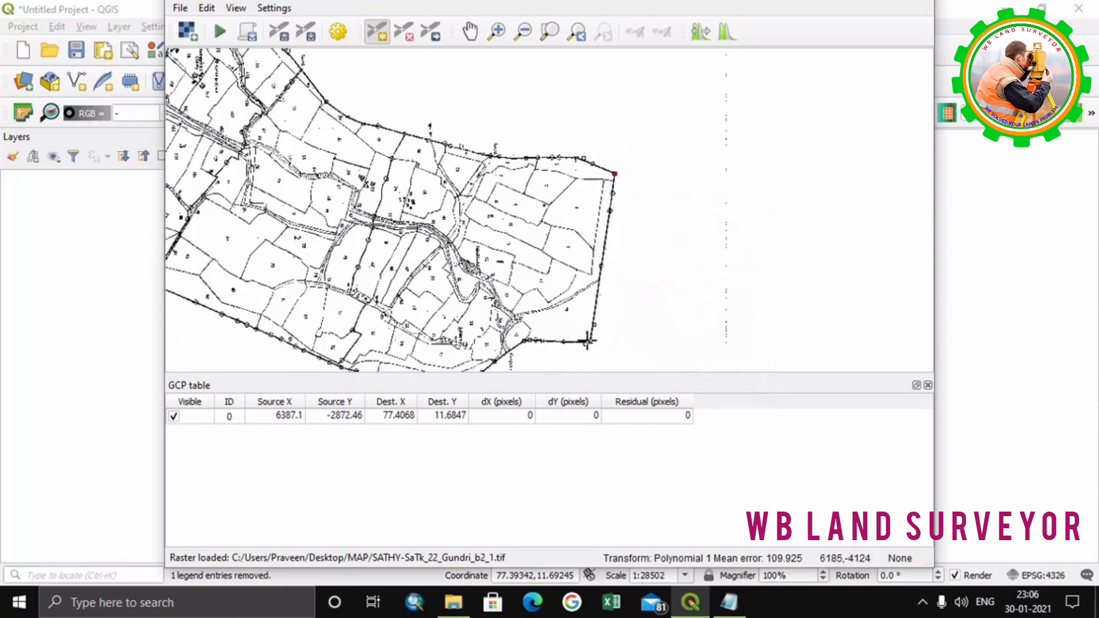
scroll(589, 338, up, 2)
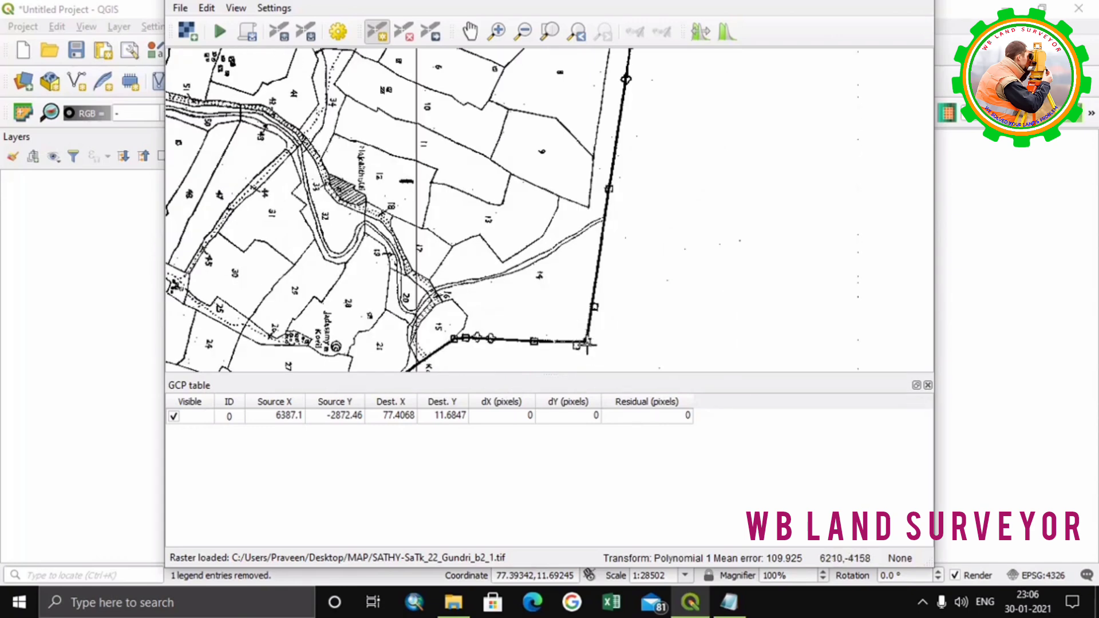
scroll(585, 344, up, 2)
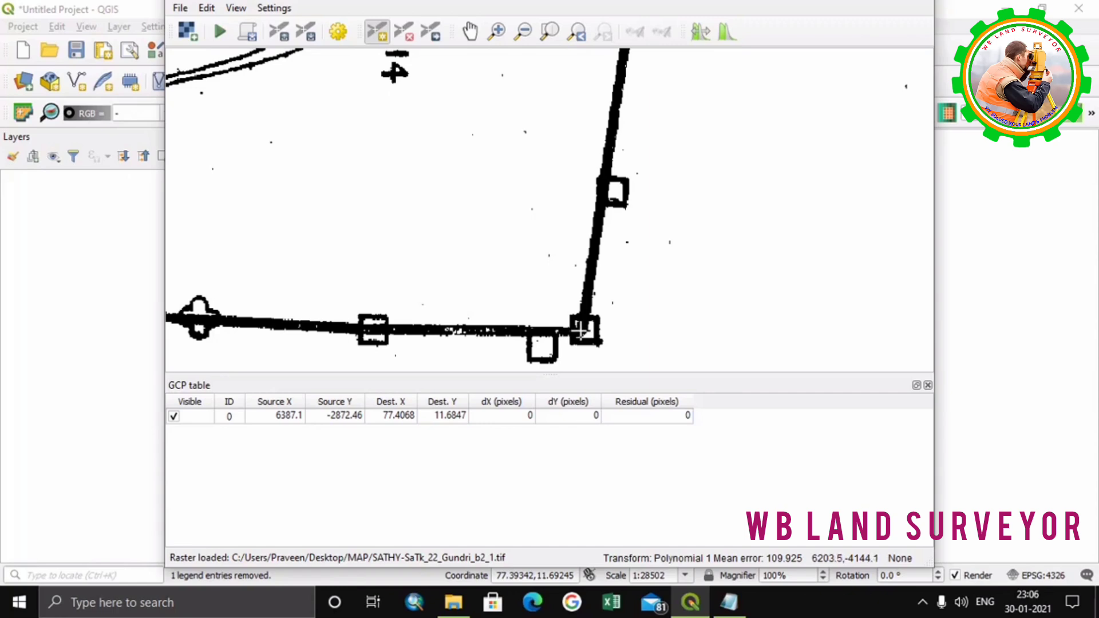
click(582, 330)
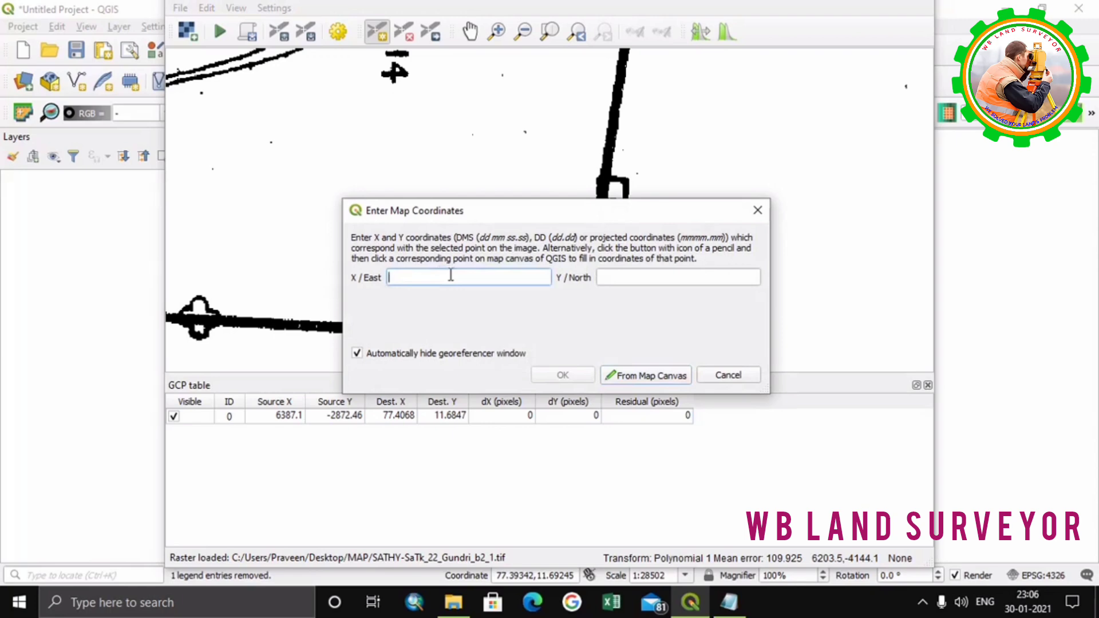
text(77.41427)
click(605, 278)
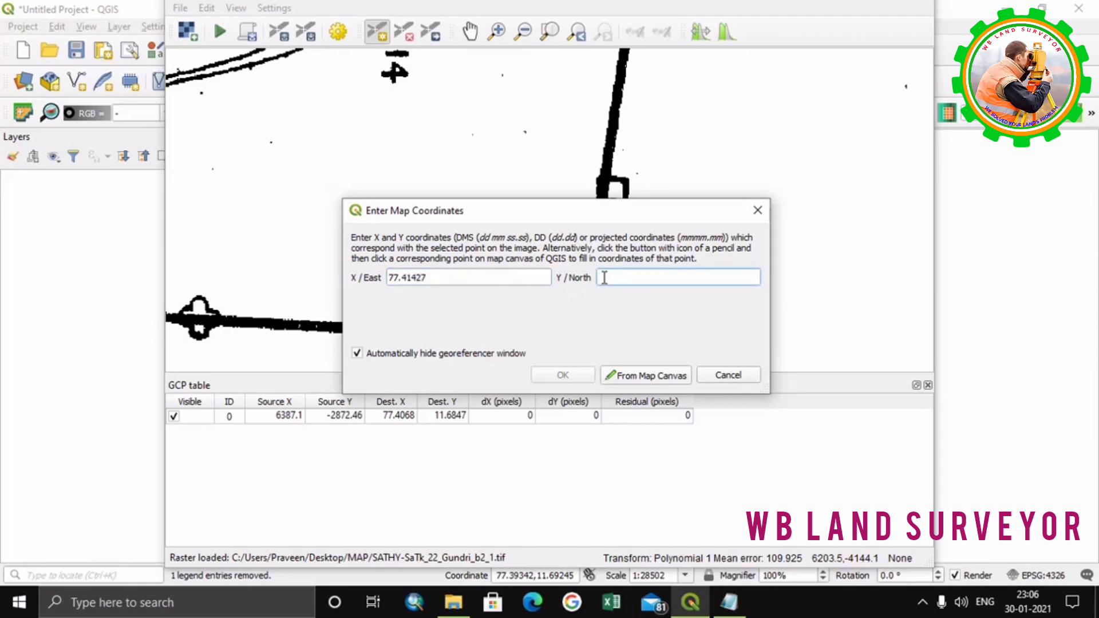
text(11.68396)
click(562, 375)
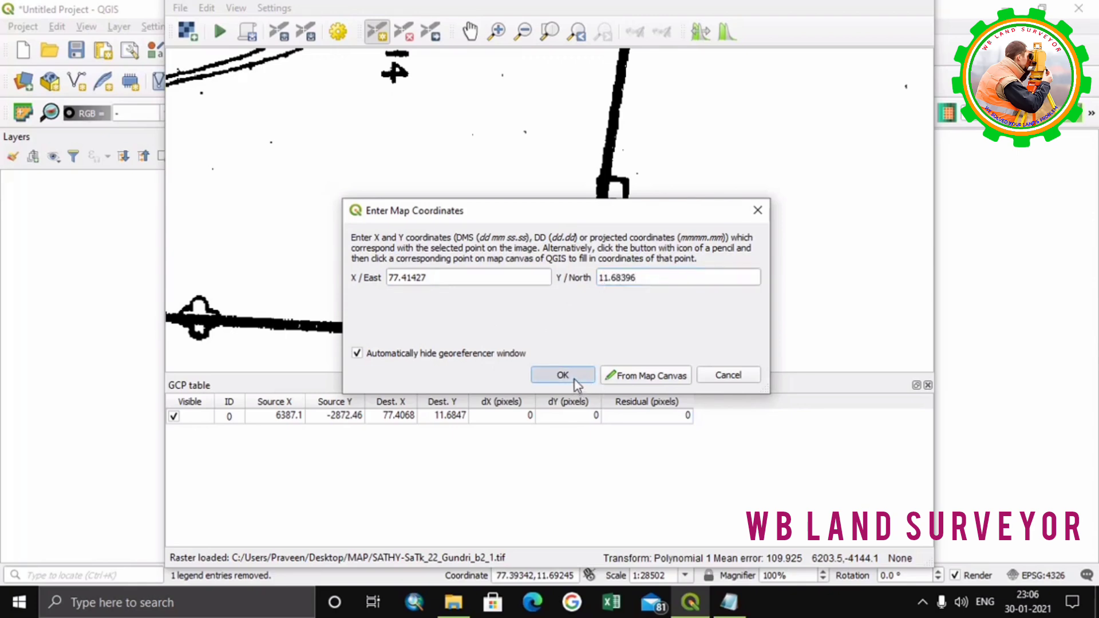
Step: Add a control point at the free end of the thick boundary line beyond plot 152 with X/East 77.391425 and Y/North 11.655236
scroll(799, 283, down, 5)
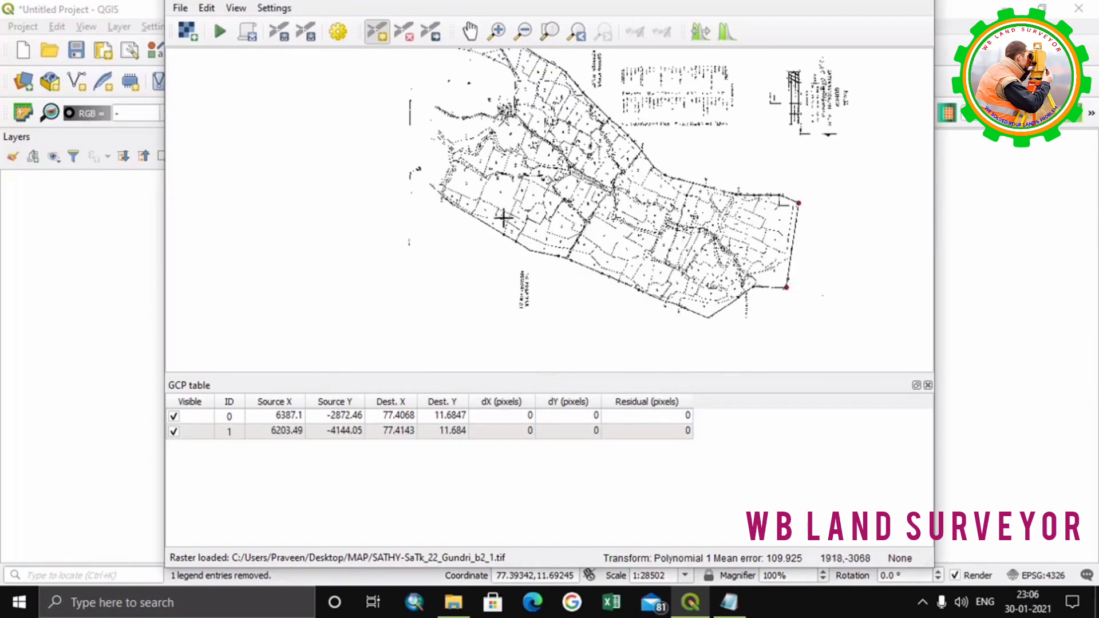
scroll(803, 341, down, 1)
scroll(638, 195, up, 2)
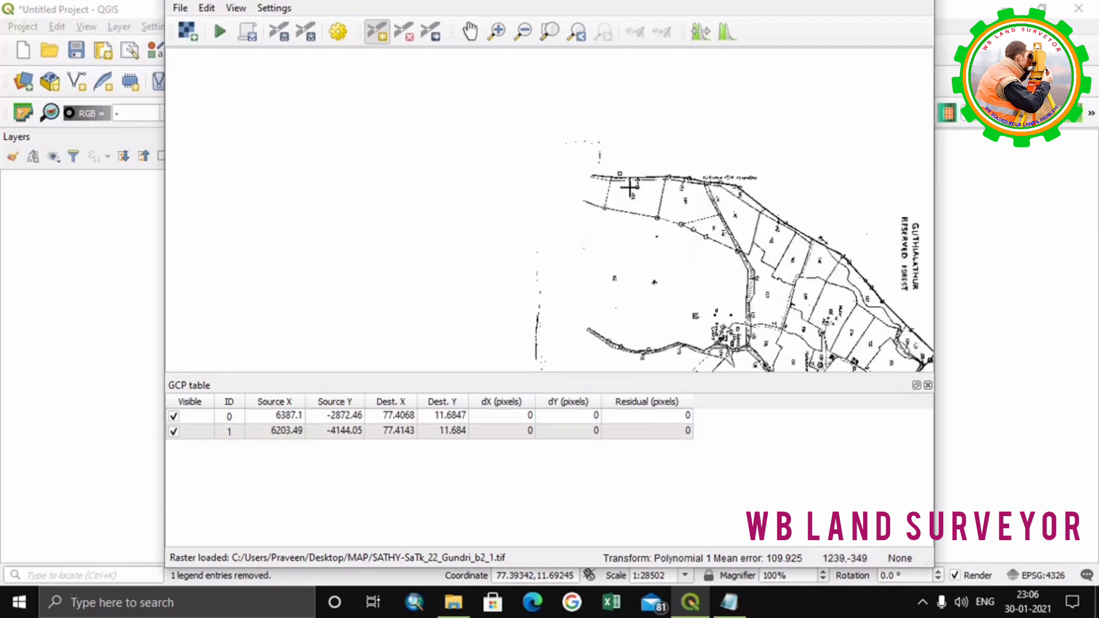
scroll(587, 180, up, 2)
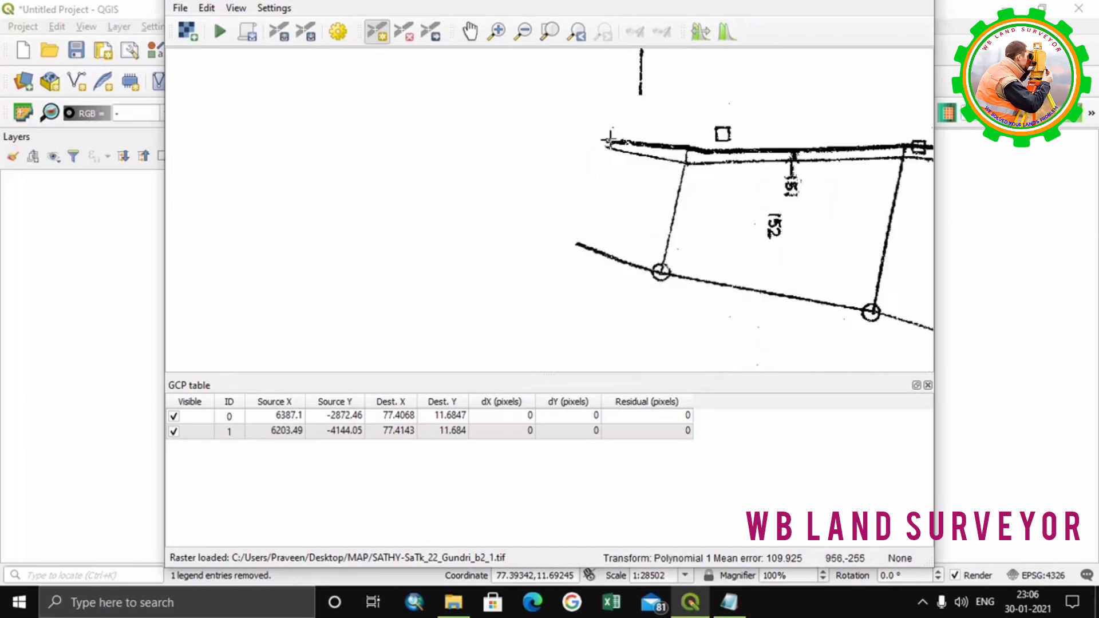
click(610, 139)
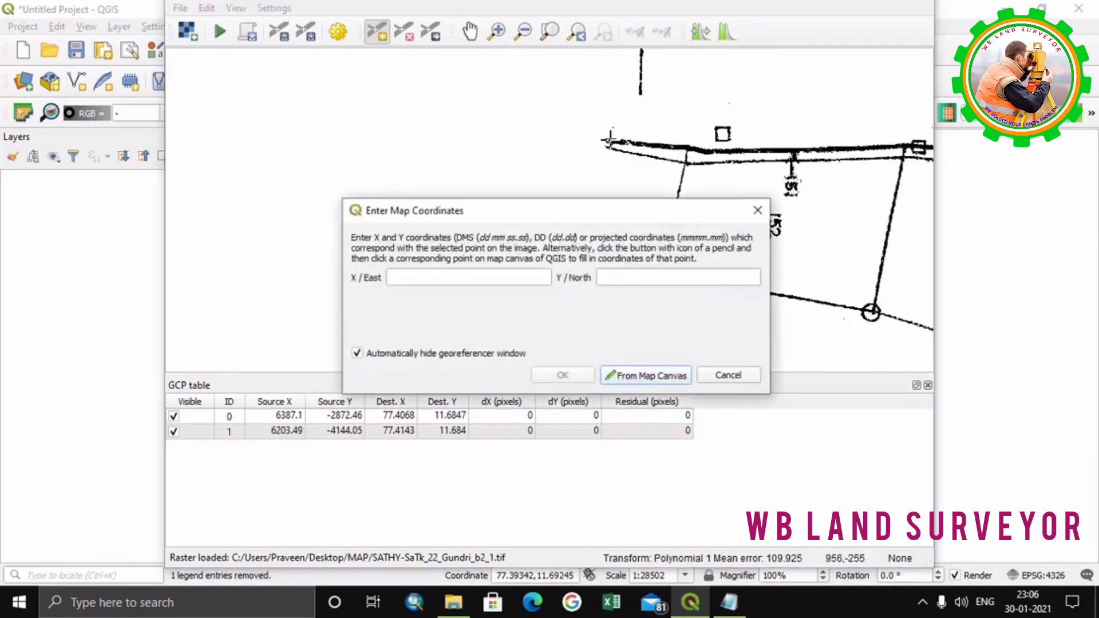
click(509, 277)
text(77)
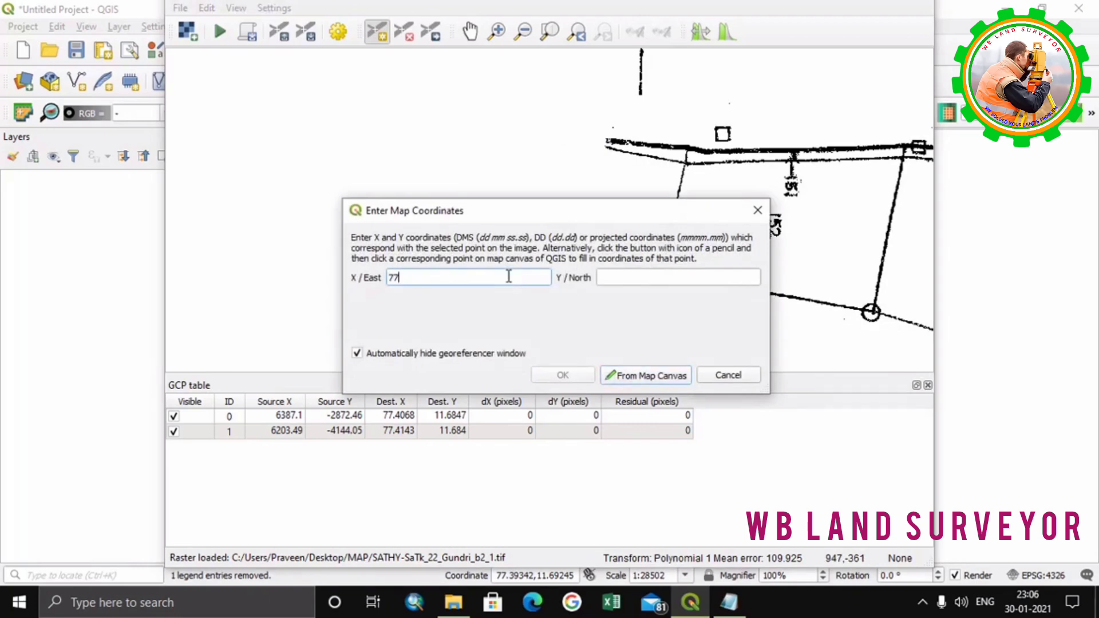
text(.391425)
click(666, 279)
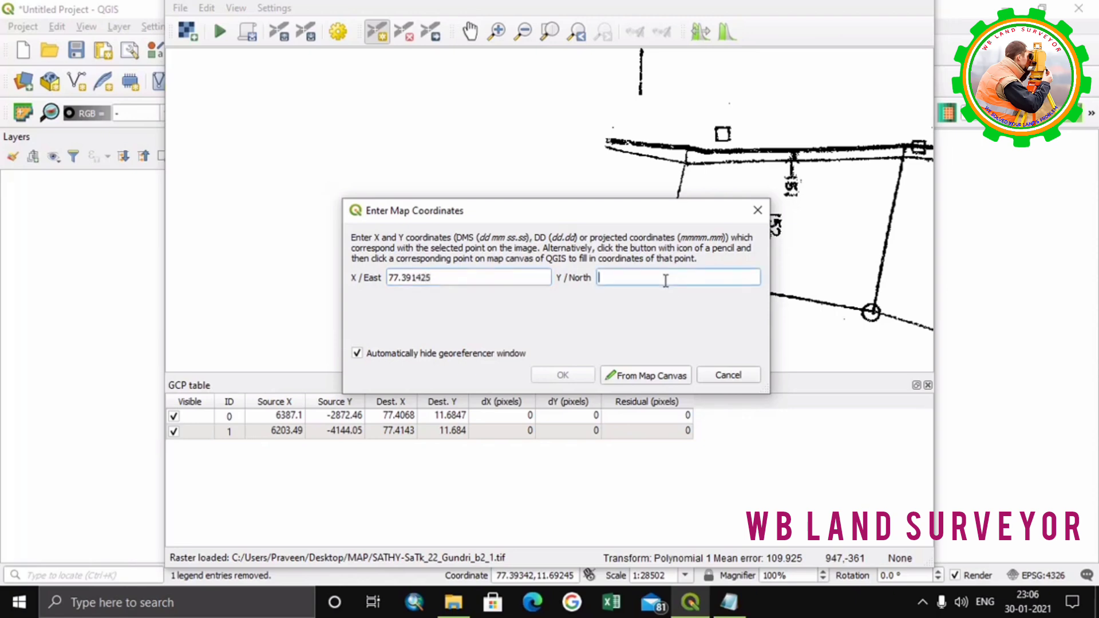
text(11.655)
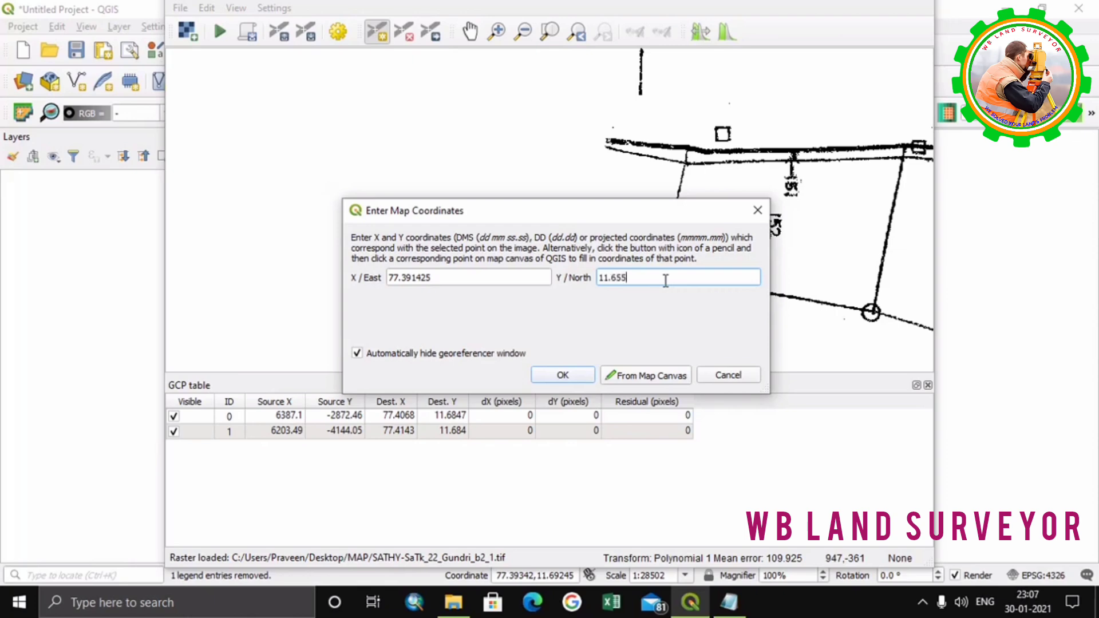
text(236)
click(568, 377)
Step: Add a control point at the free end of the boundary line near plots 197 and 199 with X/East 77.406441 and Y/North 11.655362
scroll(513, 256, down, 5)
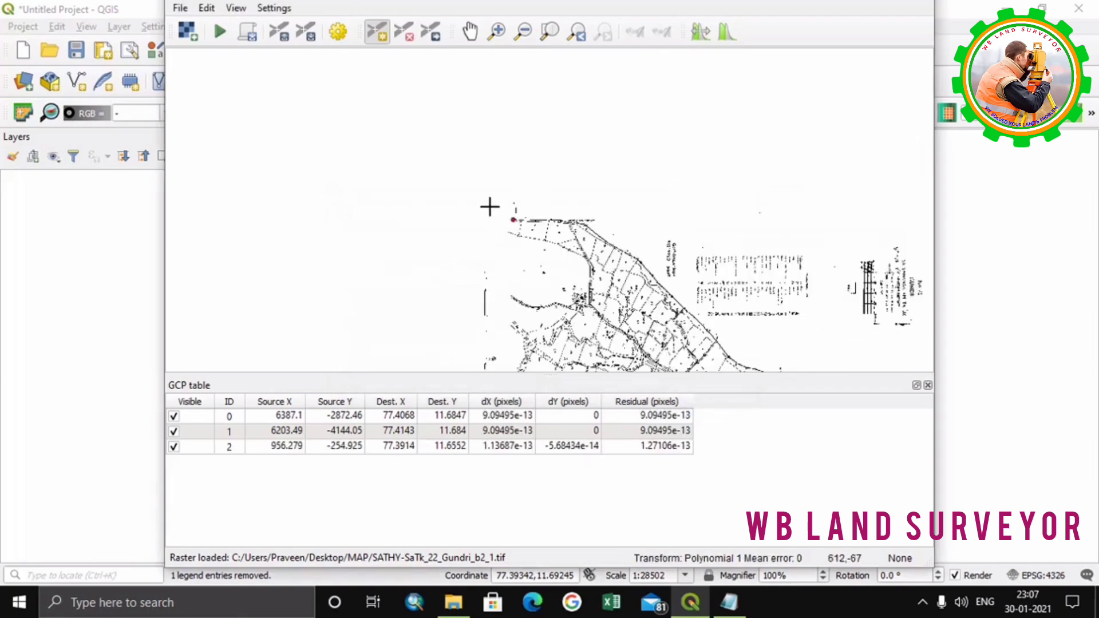
scroll(573, 286, up, 3)
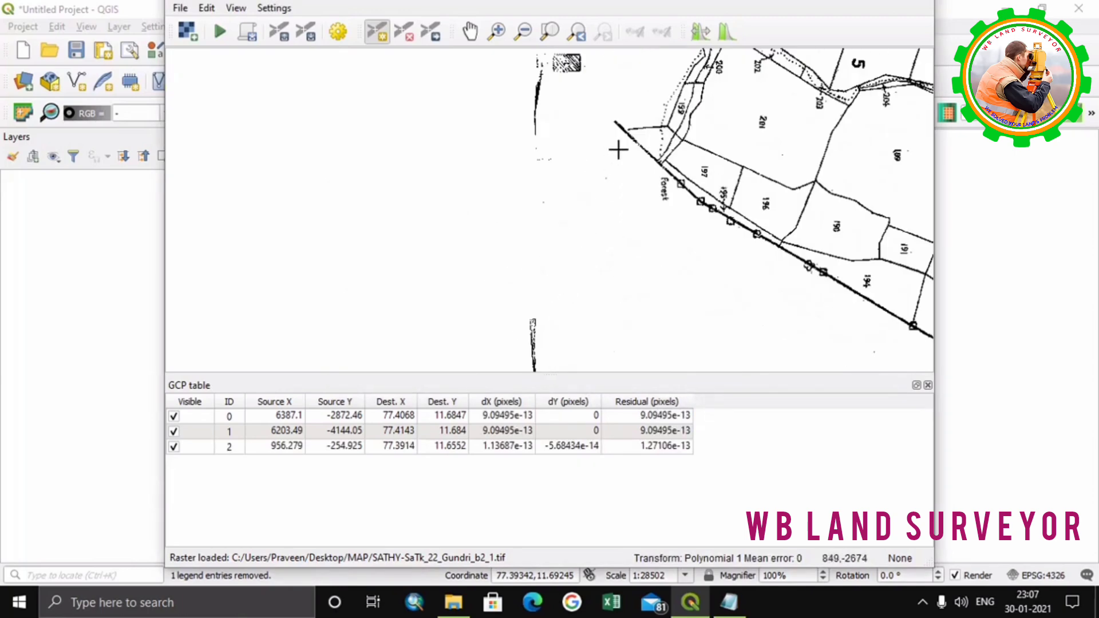
scroll(466, 339, down, 1)
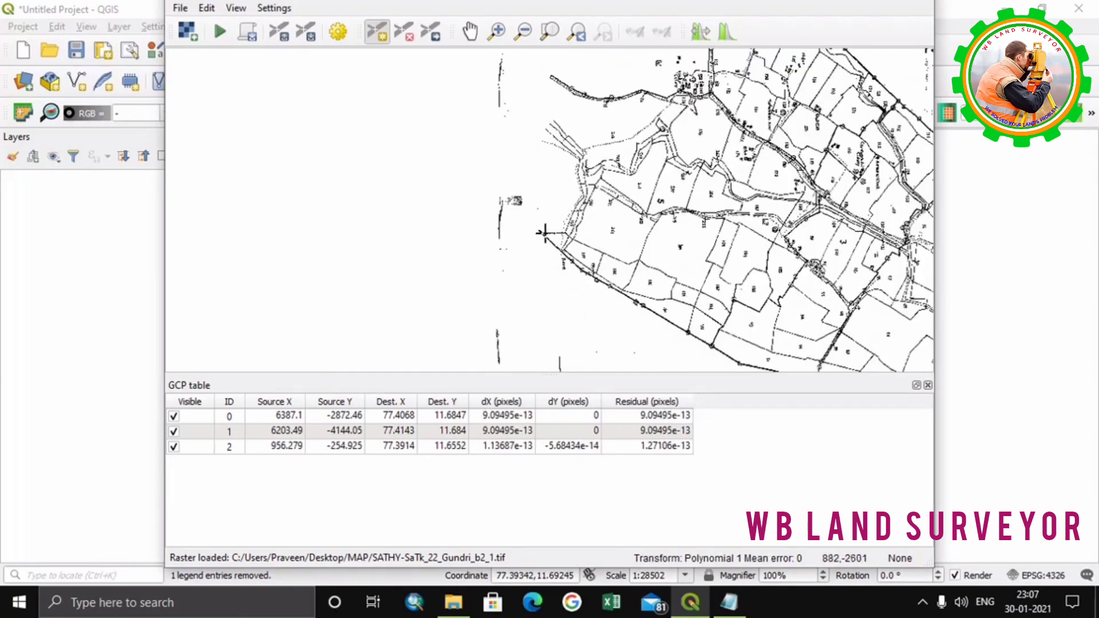
scroll(542, 233, up, 3)
click(521, 221)
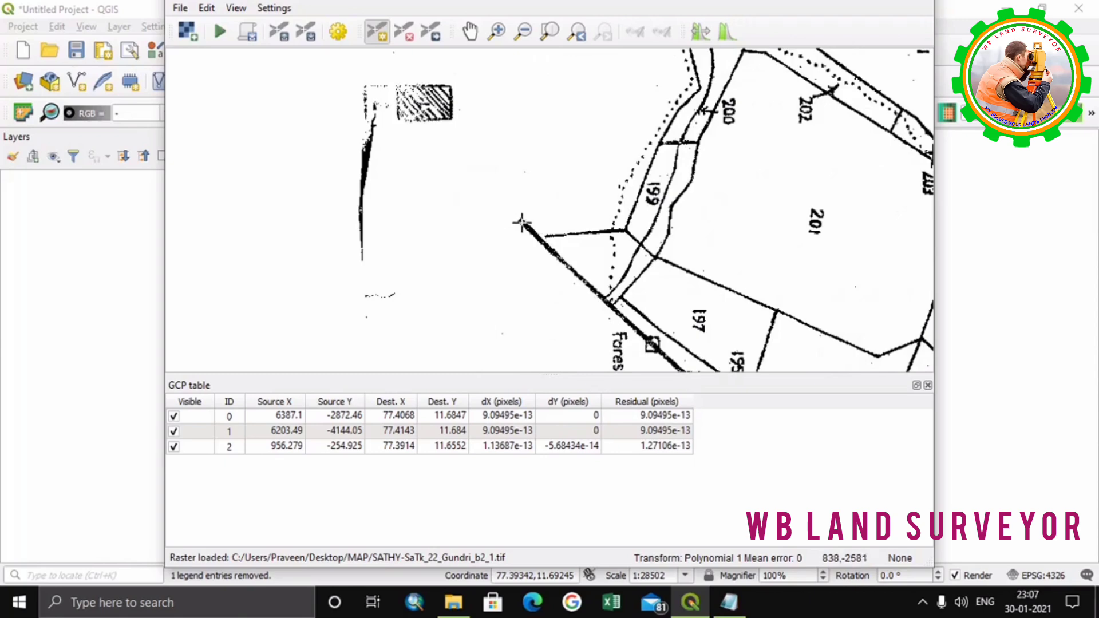
click(465, 281)
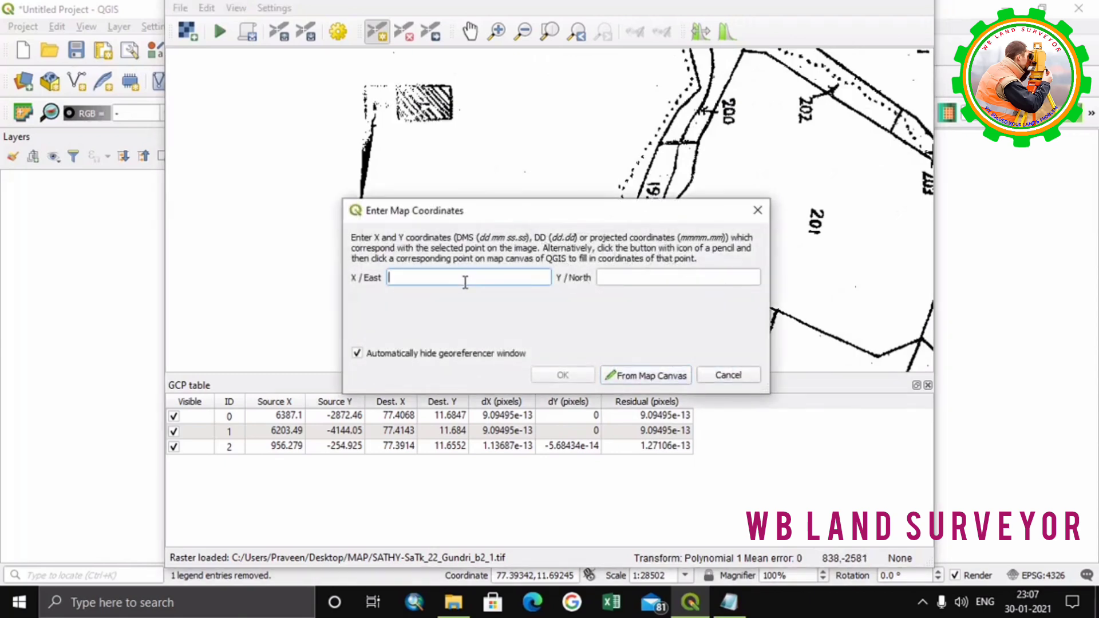
text(77)
text(.40)
text(6440)
text(1)
click(611, 277)
text(11)
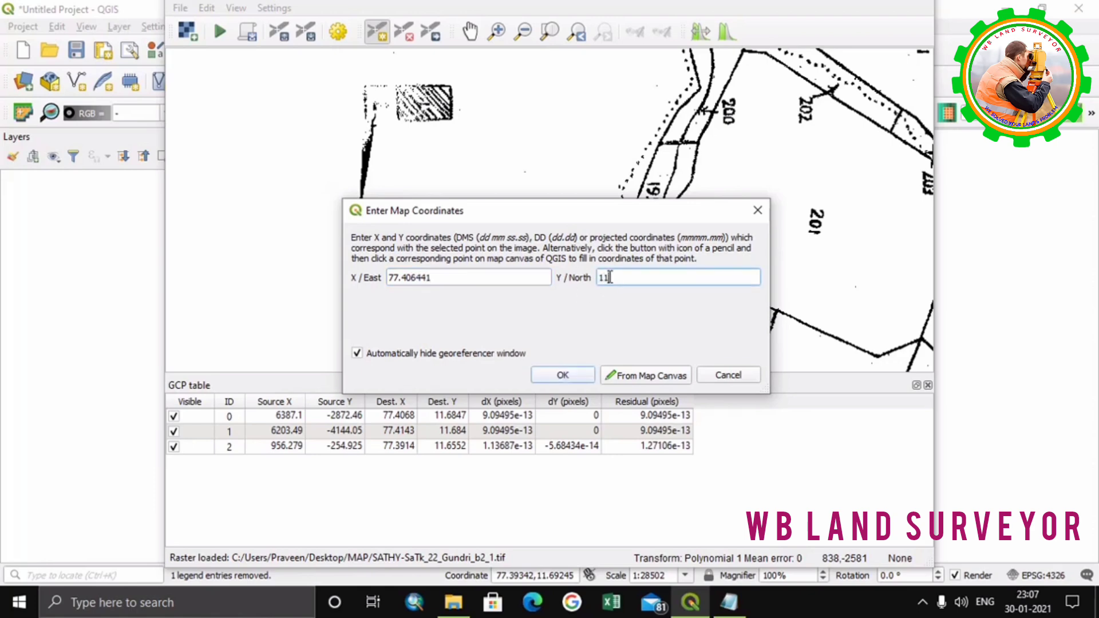
text(.655362)
click(563, 375)
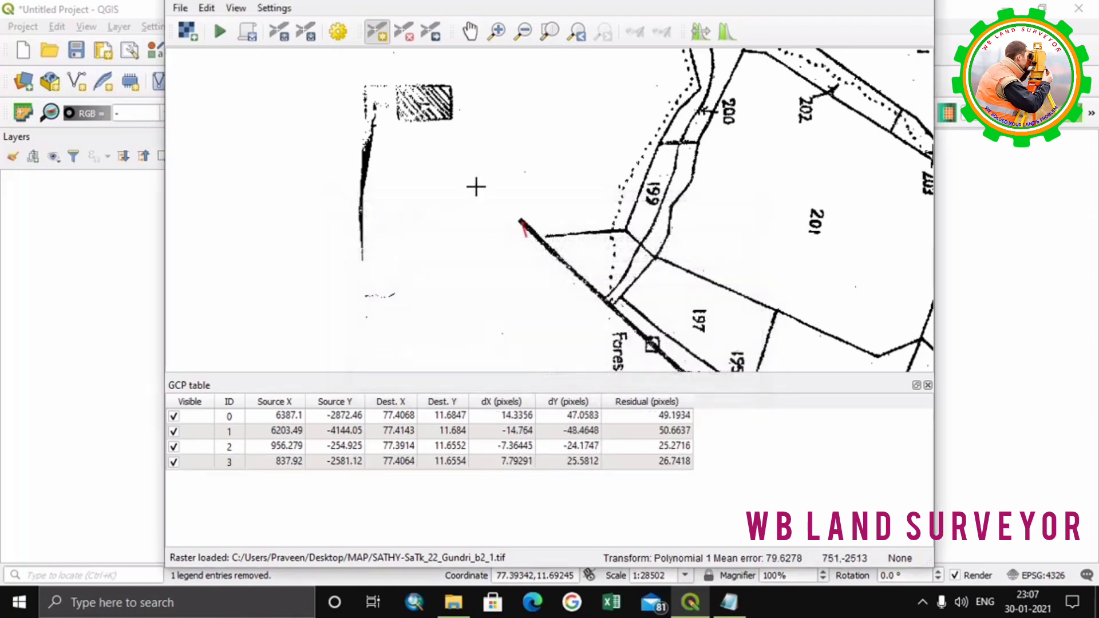
Step: Add a control point at the outer boundary corner of plot 22 with X/East 77.416785 and Y/North 11.677606
scroll(475, 186, down, 3)
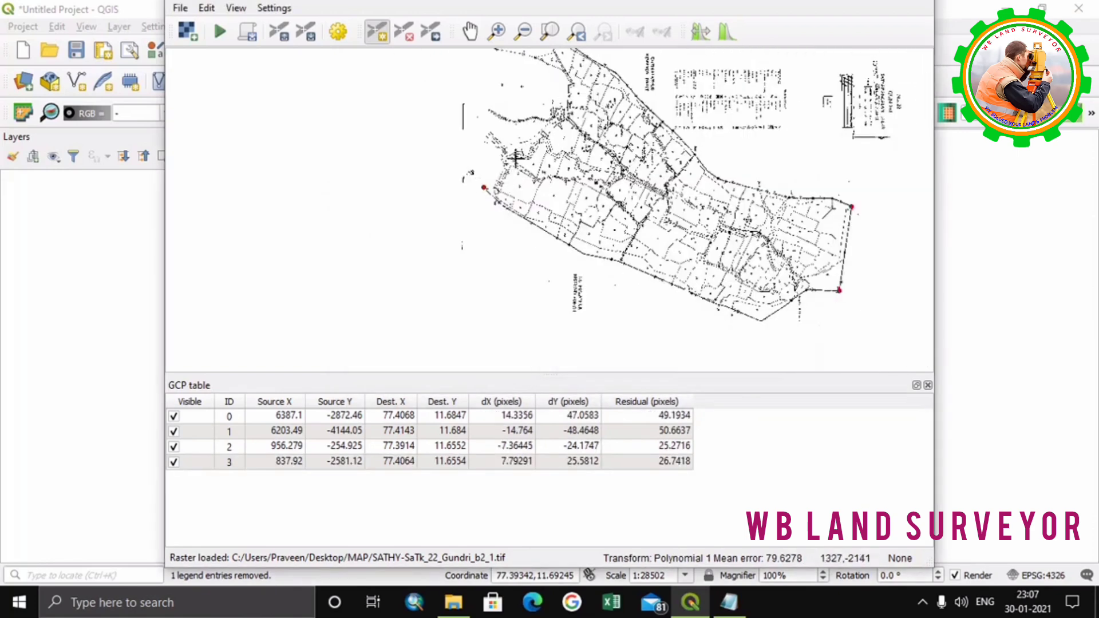
scroll(774, 315, up, 1)
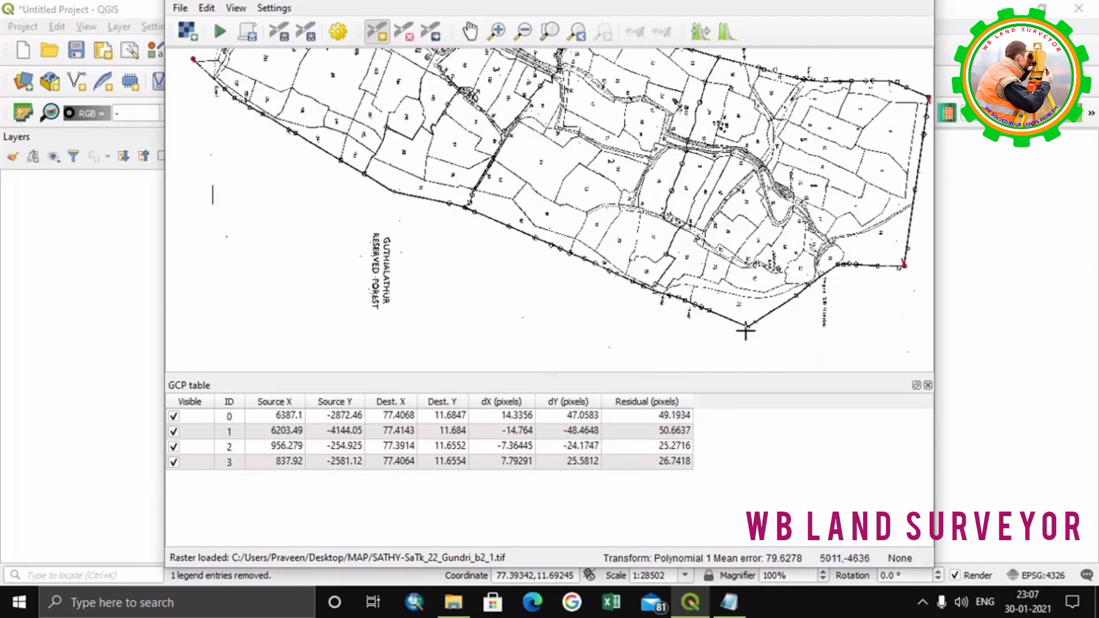
scroll(745, 328, up, 2)
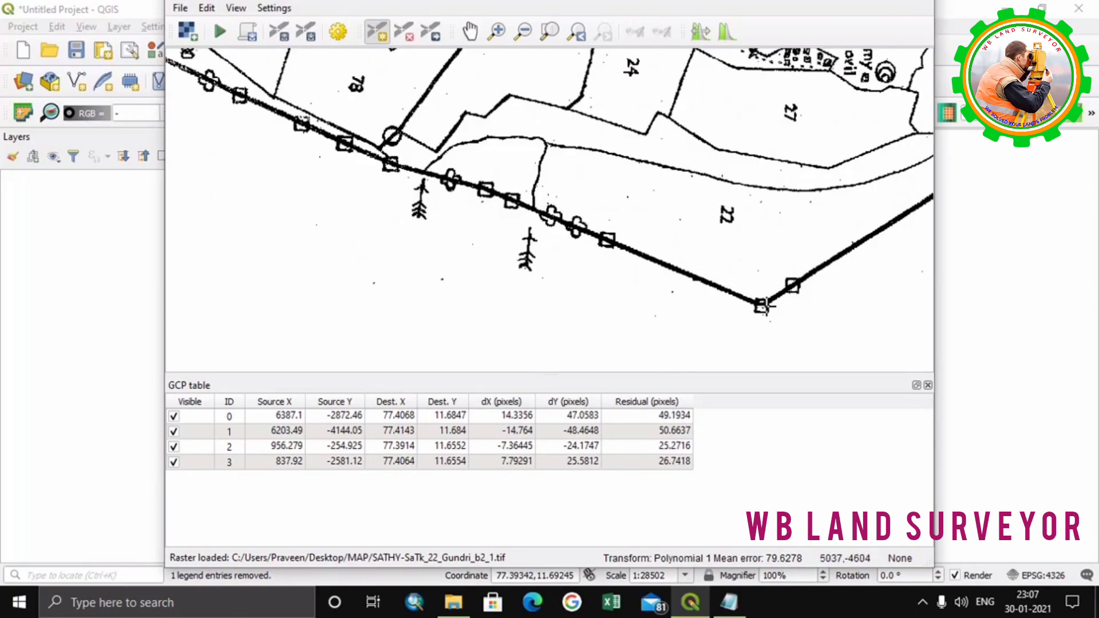
click(762, 306)
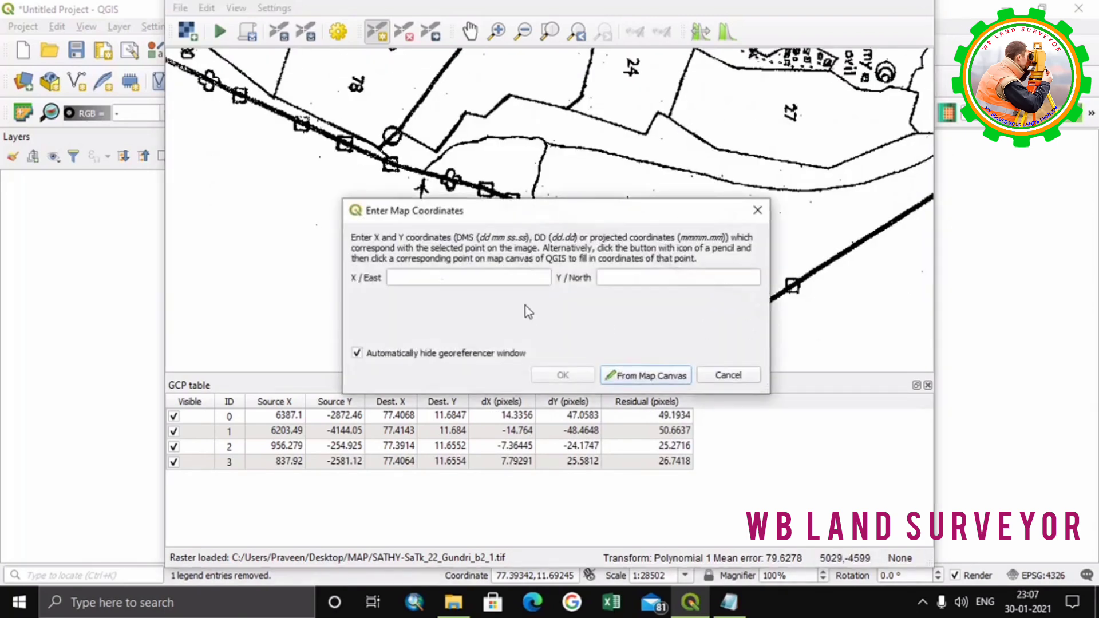
click(519, 280)
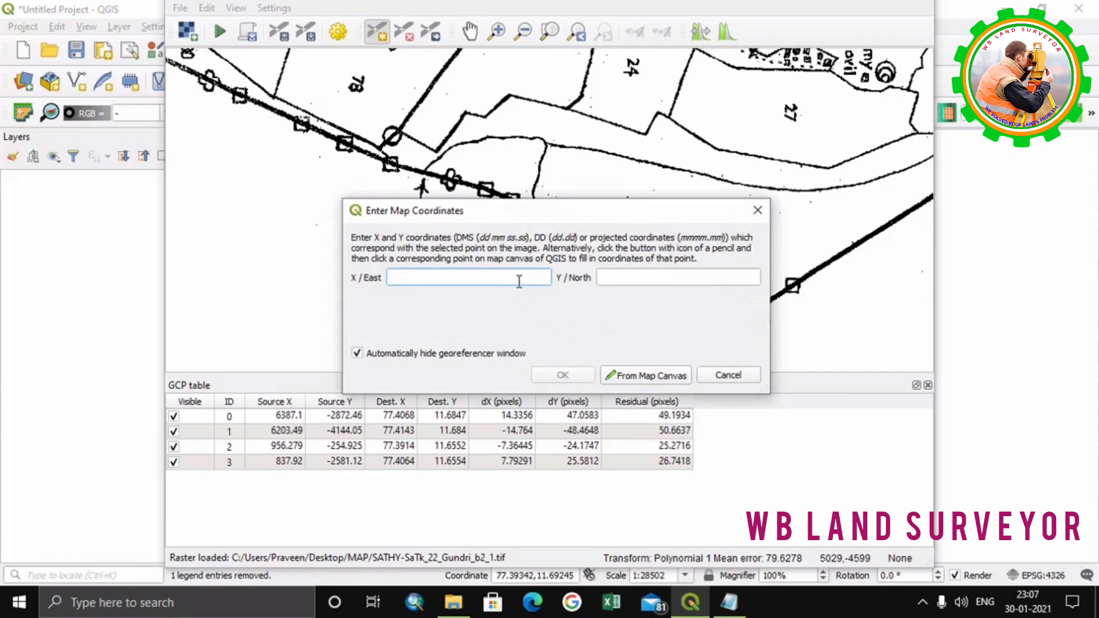
text(77.416785)
click(606, 275)
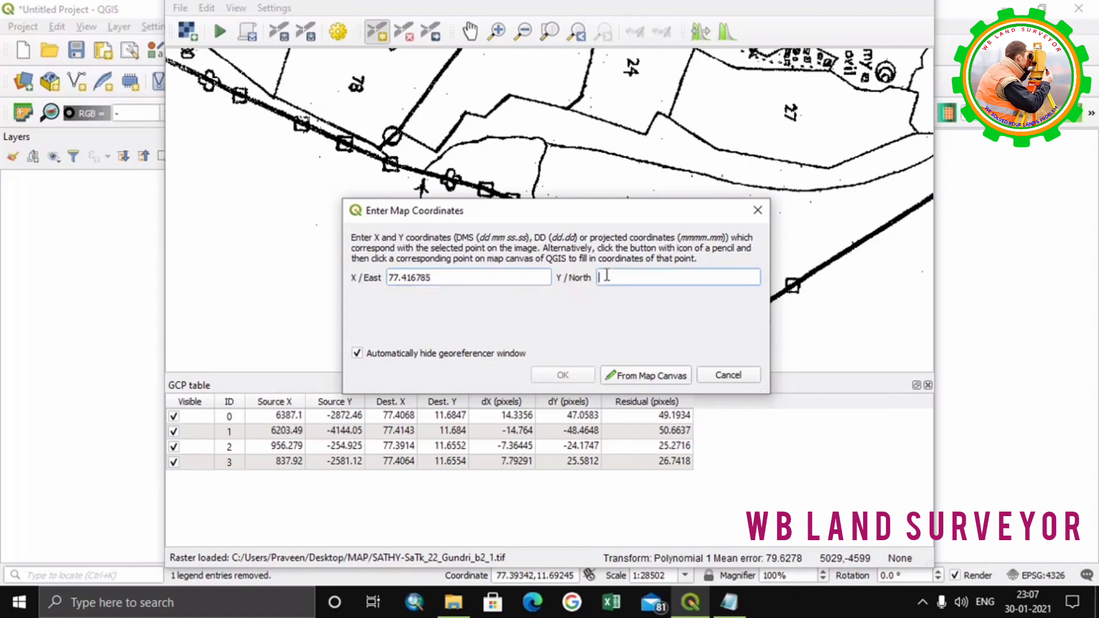
text(11.677)
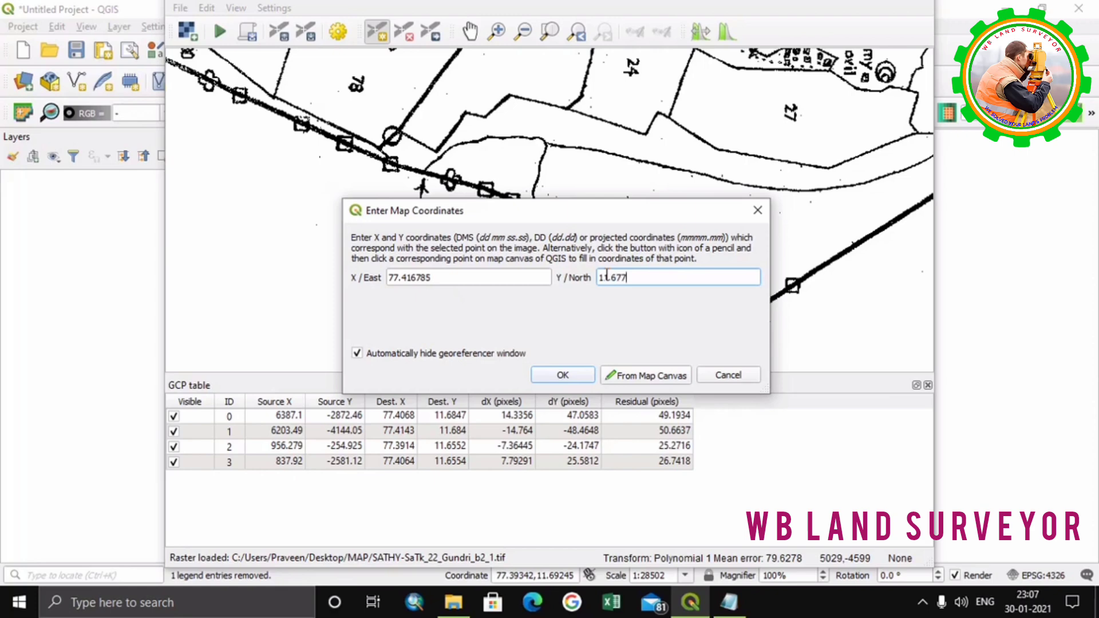
text(606)
click(578, 379)
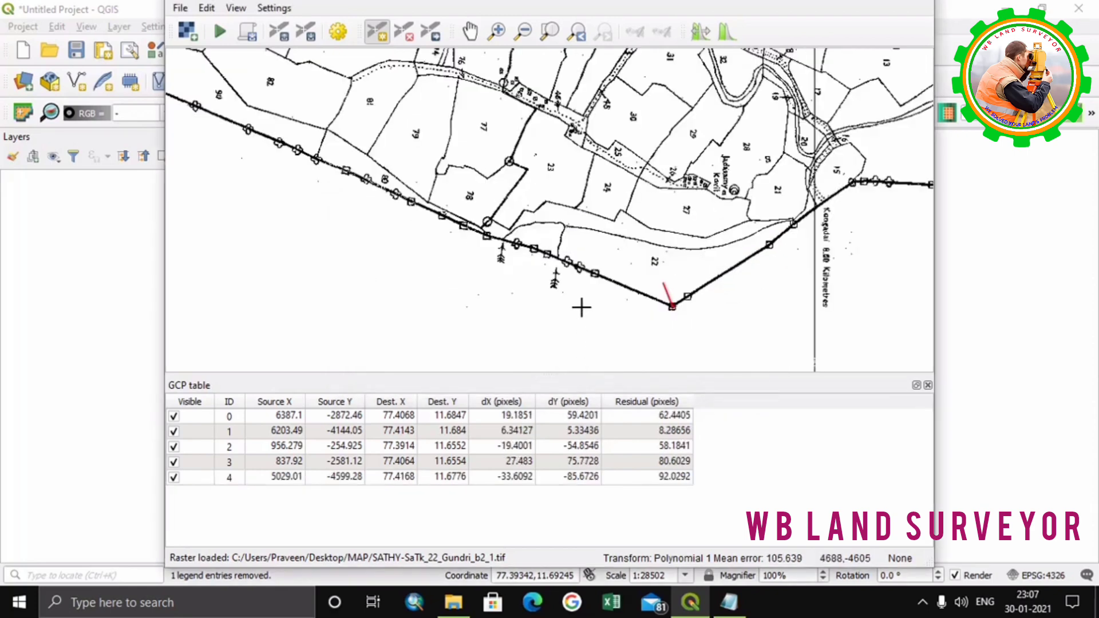
Step: Set the transformation type to Polynomial 1, enable loading in QGIS when done, and run the georeferencing
scroll(580, 307, down, 3)
scroll(521, 223, down, 2)
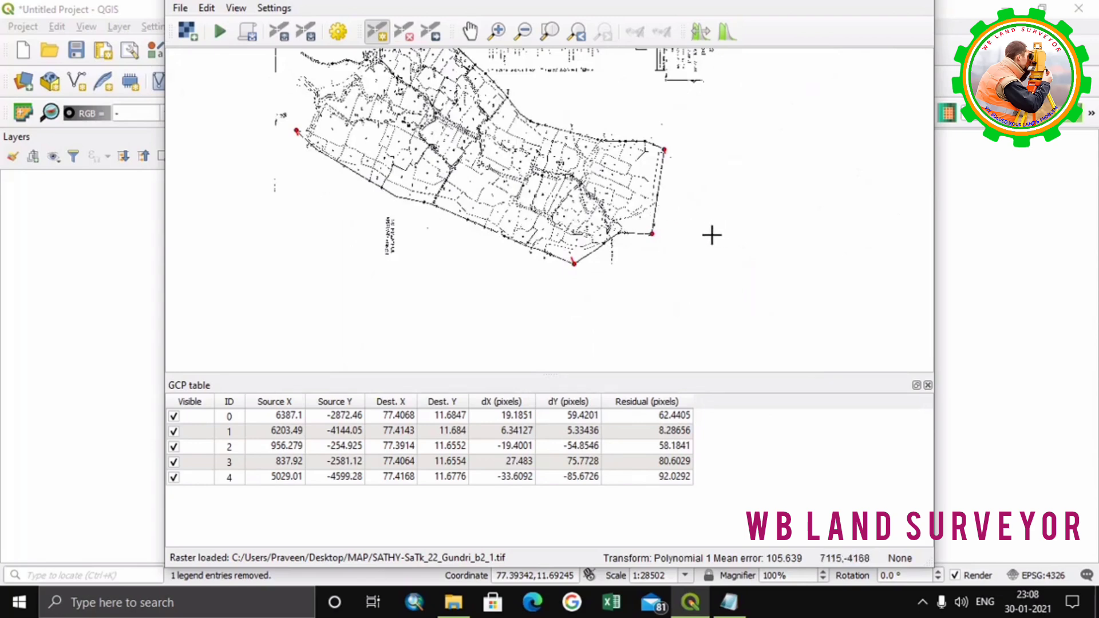
scroll(756, 266, down, 1)
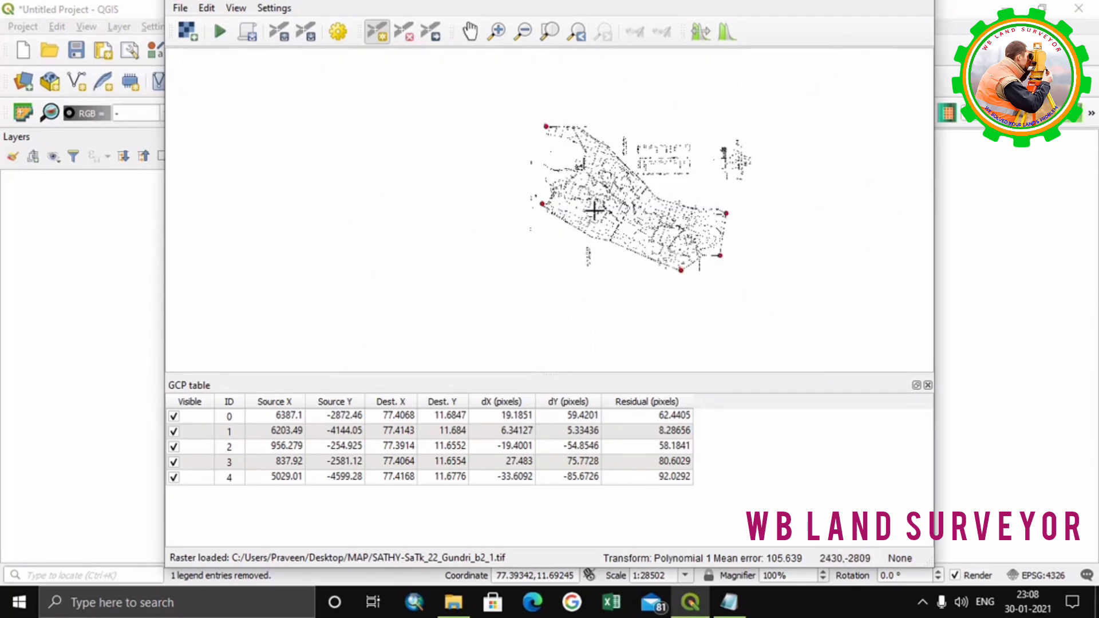
click(221, 34)
click(590, 299)
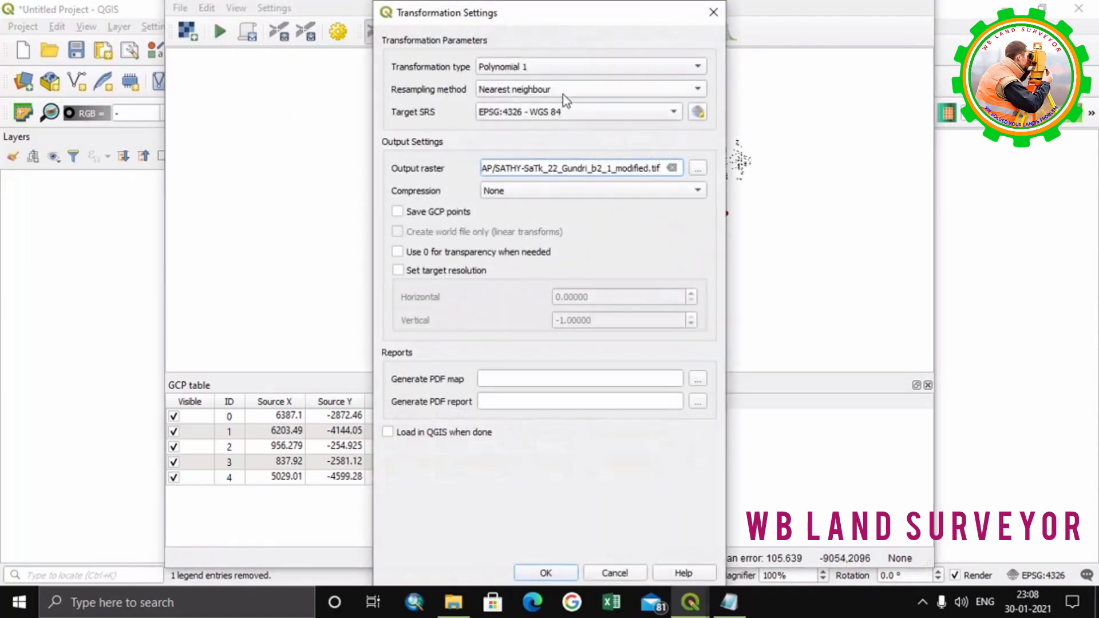
click(564, 72)
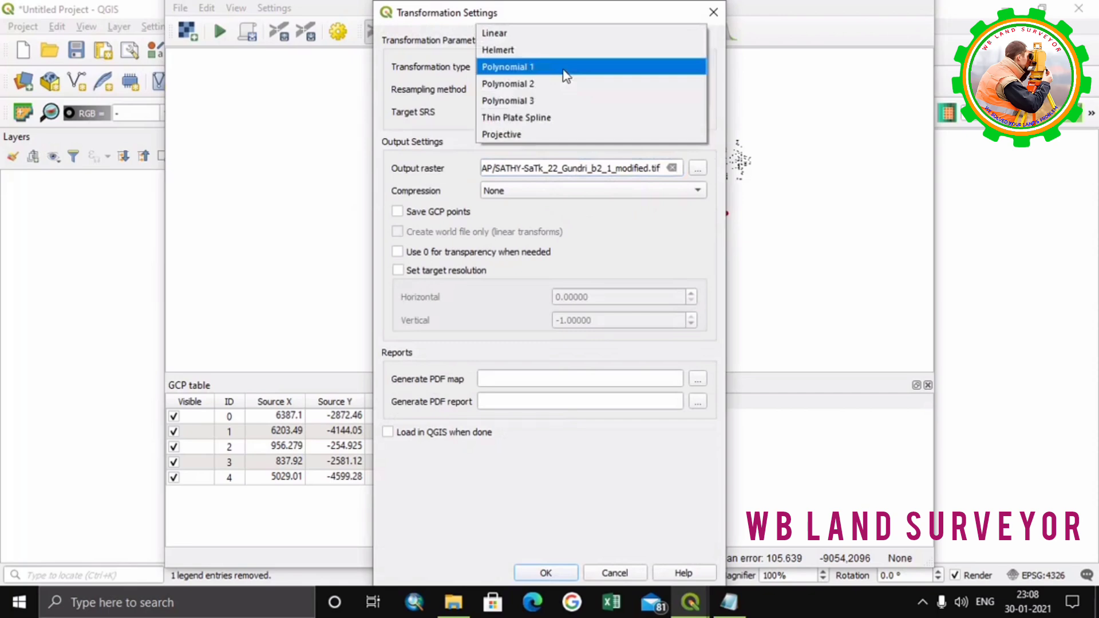
click(564, 70)
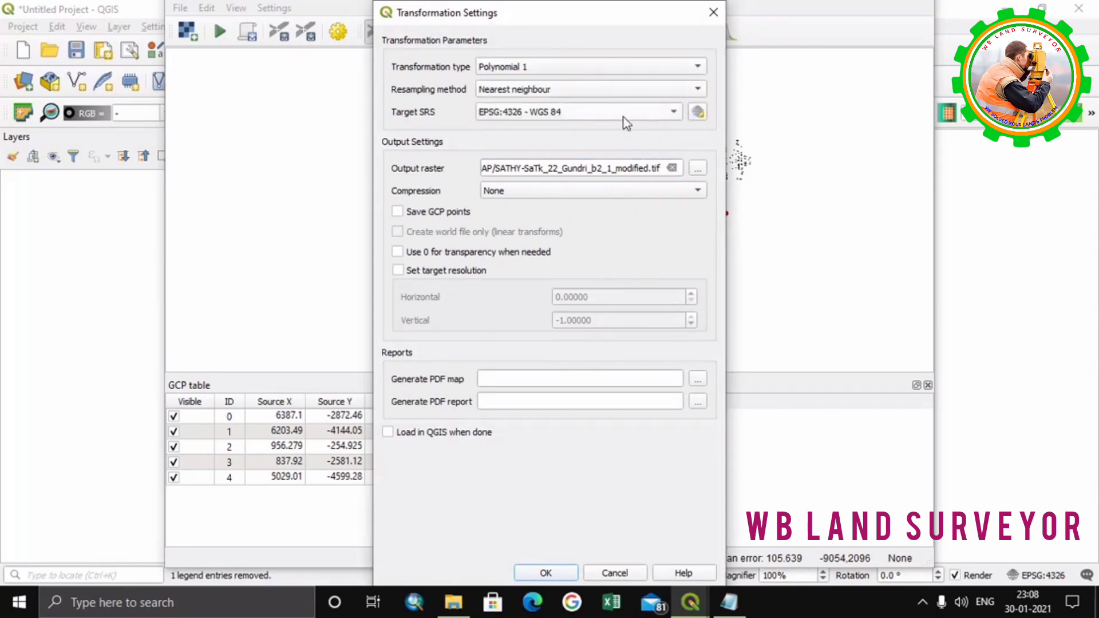
mouse_move(593, 118)
click(387, 433)
click(548, 574)
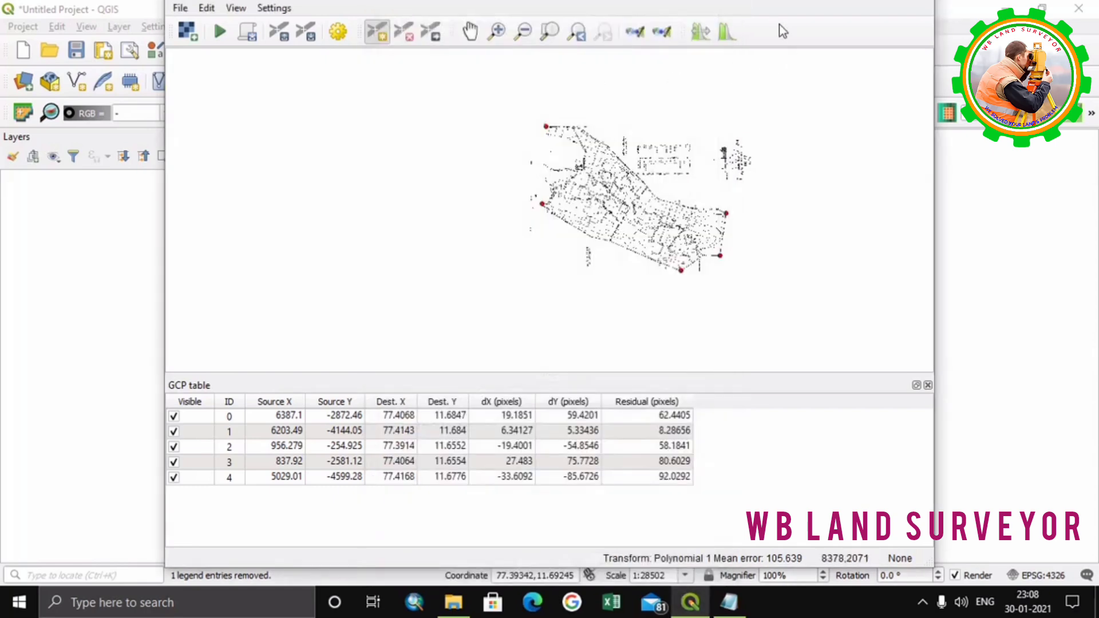
click(220, 31)
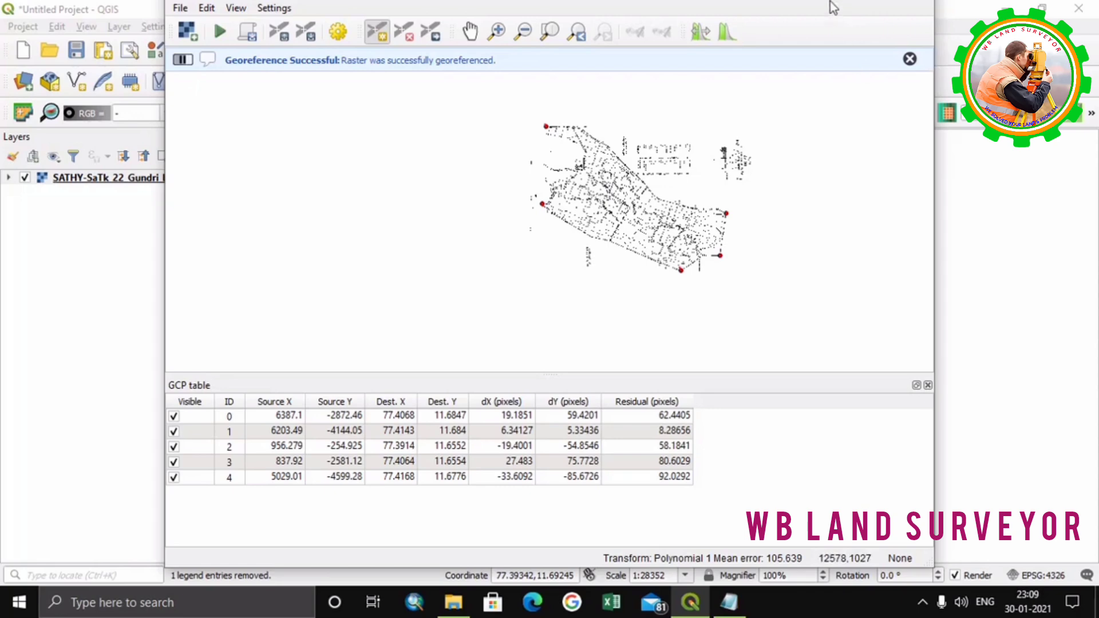
Step: Minimize the Georeferencer and examine the georeferenced Gundri map in the main canvas, comparing the control points with the northern and southern boundary corners
click(749, 15)
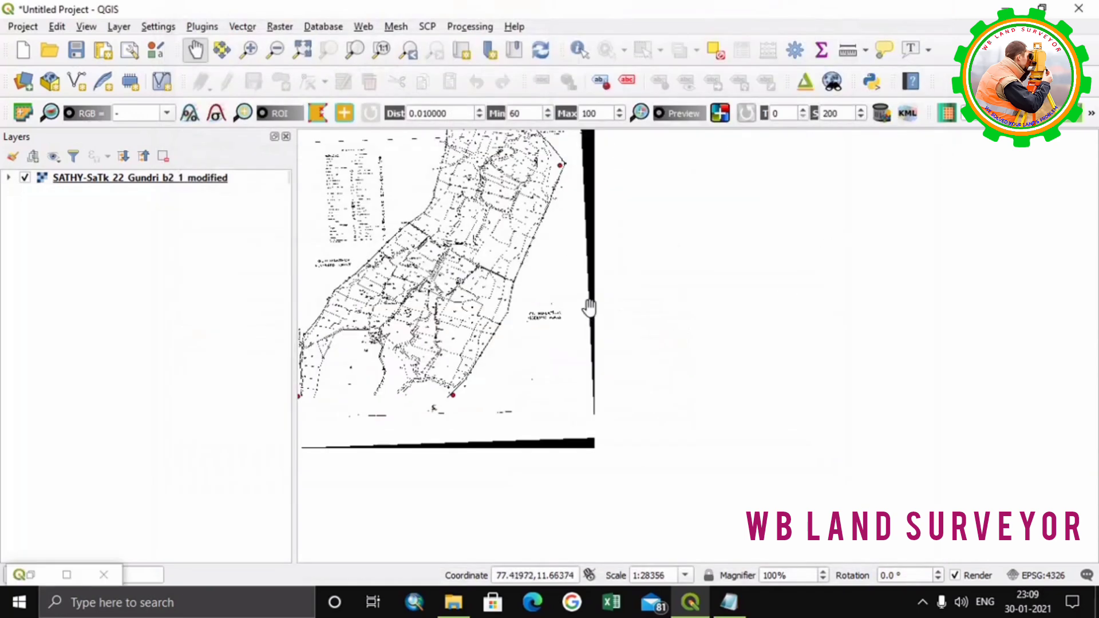
drag(801, 362, 972, 434)
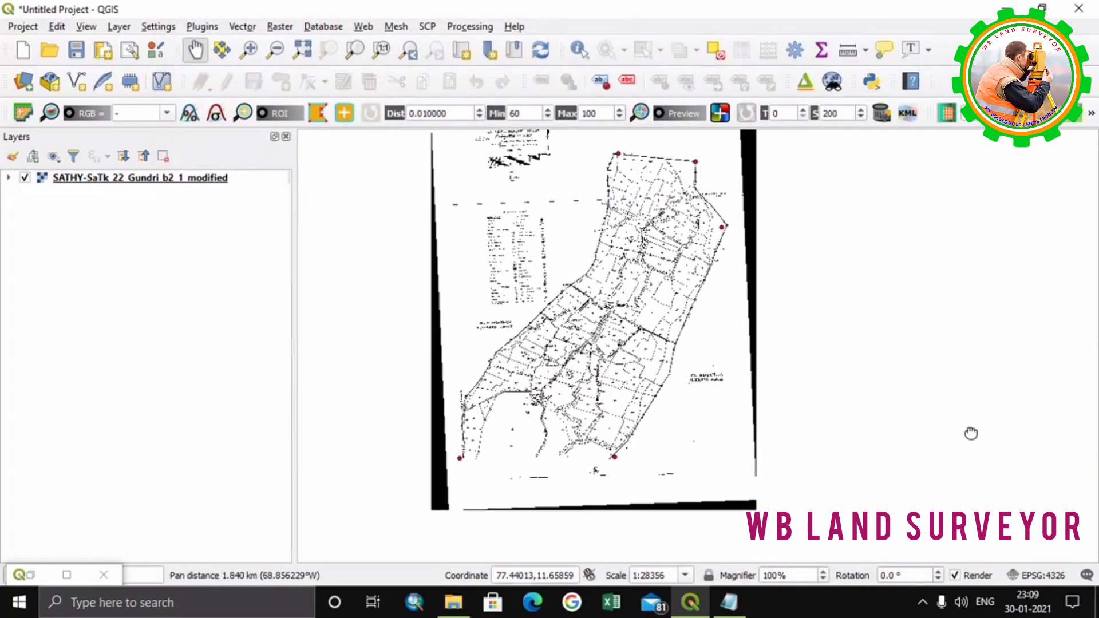
drag(729, 342, 765, 375)
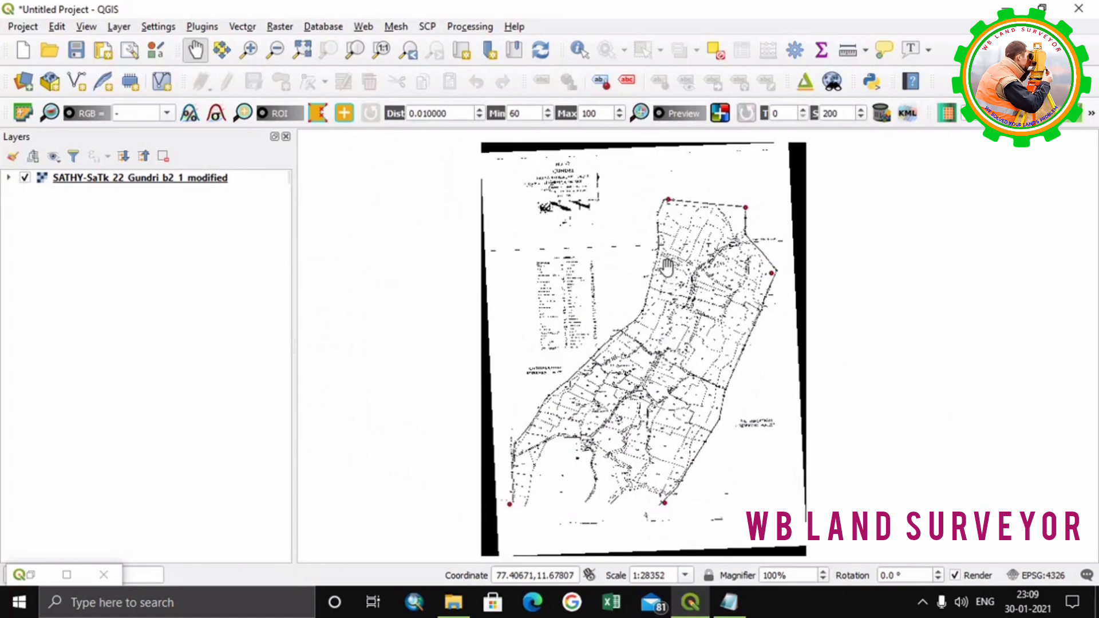
scroll(671, 241, up, 1)
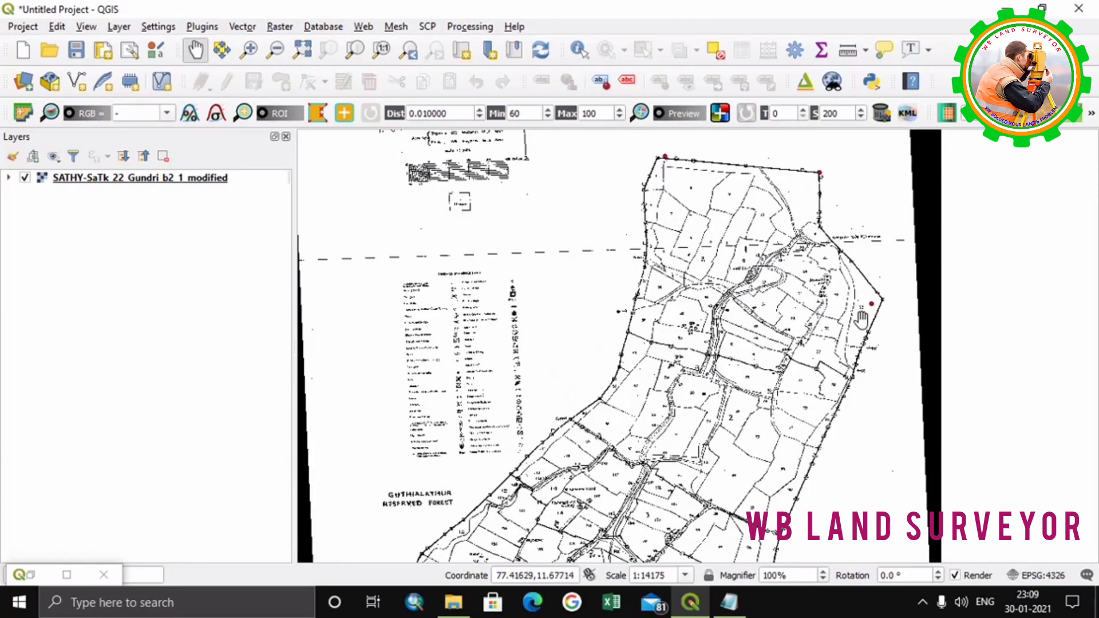
scroll(782, 410, down, 1)
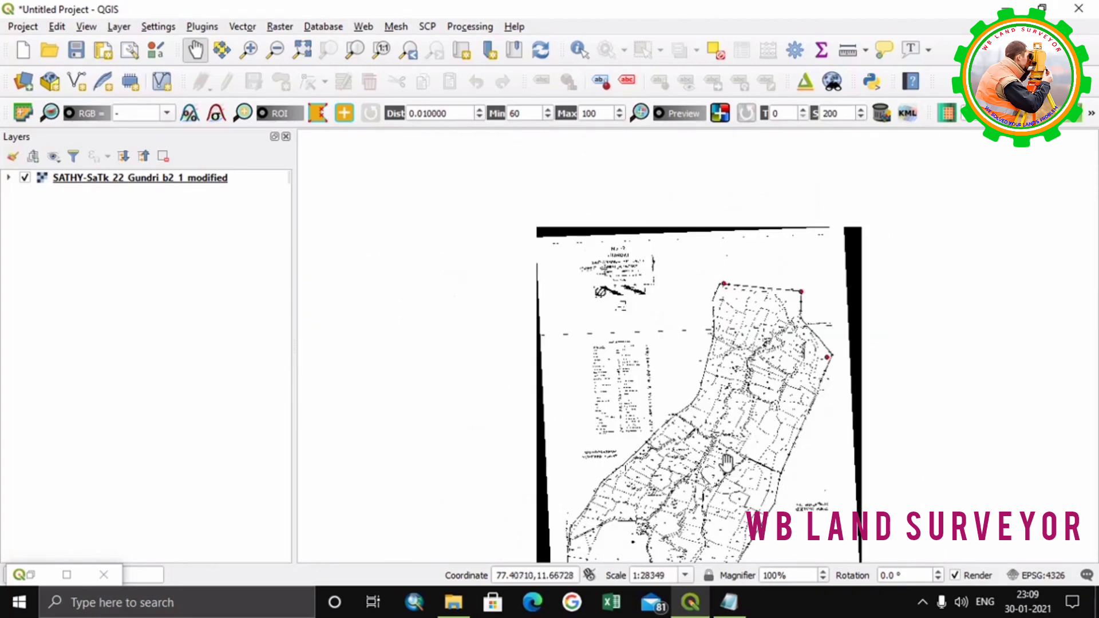
drag(726, 462, 711, 342)
scroll(556, 460, up, 1)
scroll(558, 469, up, 1)
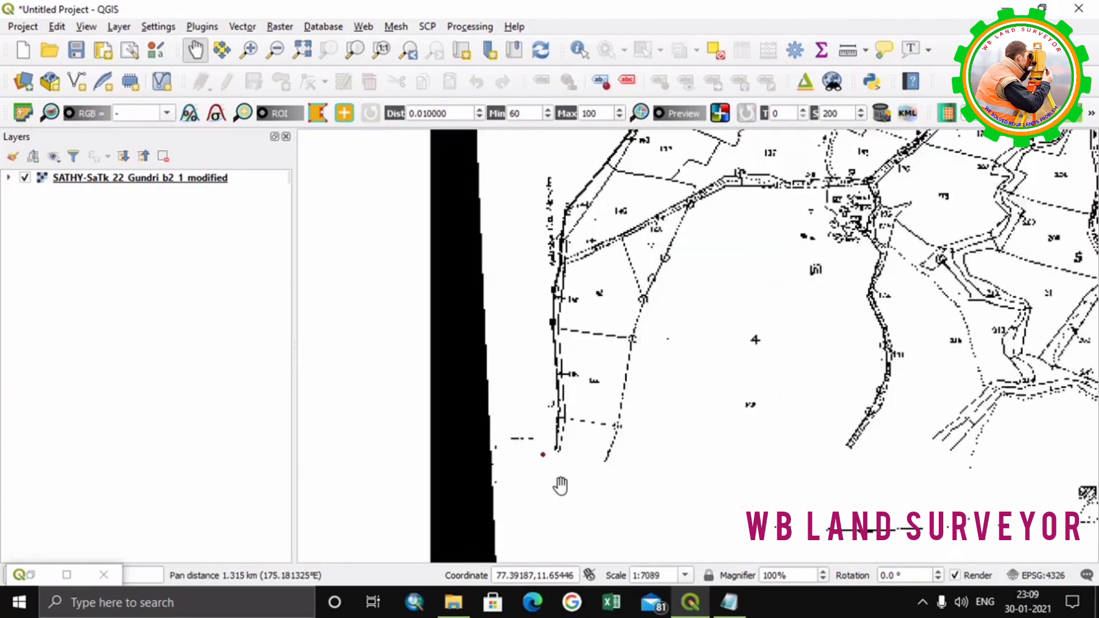
scroll(561, 486, up, 1)
scroll(577, 476, down, 2)
drag(825, 352, 694, 418)
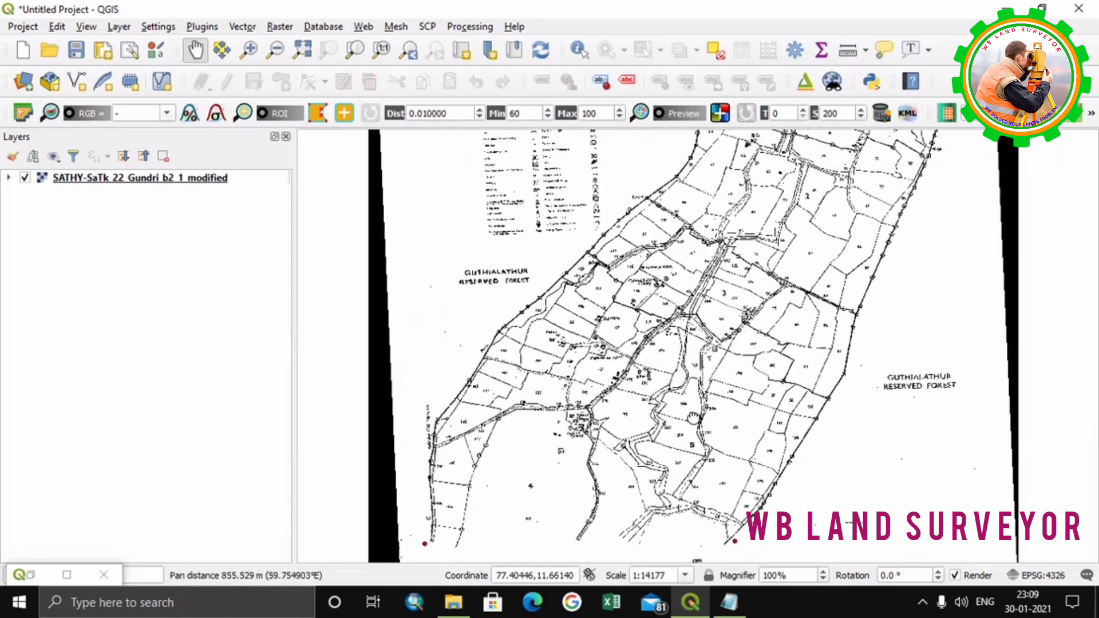
Step: Inspect the full extent of the georeferenced map and the numbered plots around its centre near Gundri
scroll(694, 418, down, 1)
drag(768, 343, 744, 358)
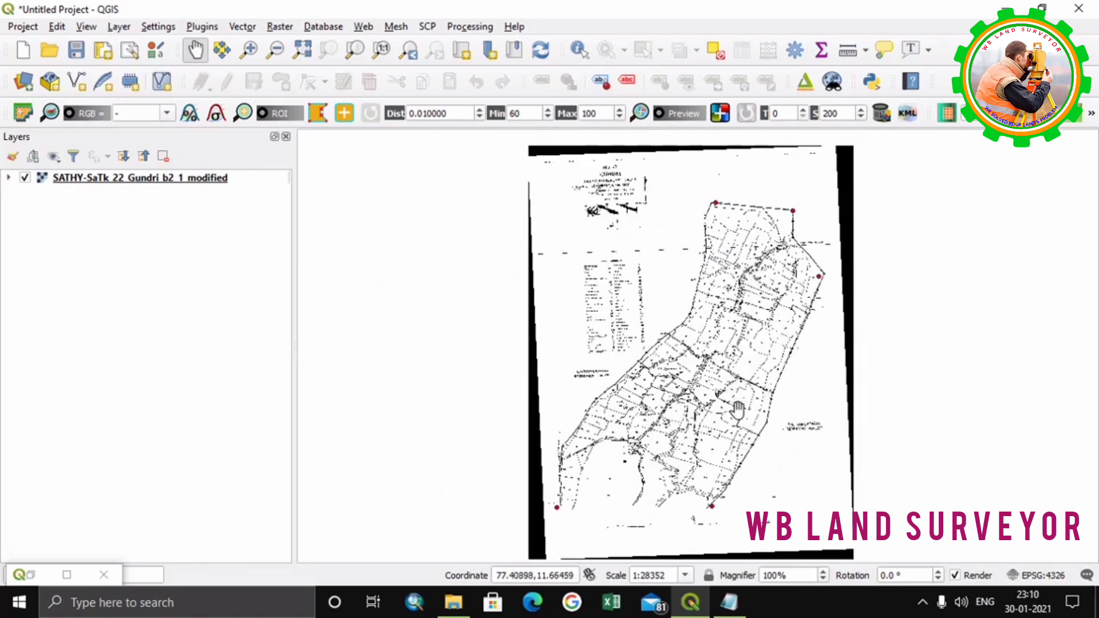
scroll(737, 401, up, 2)
drag(743, 317, 754, 395)
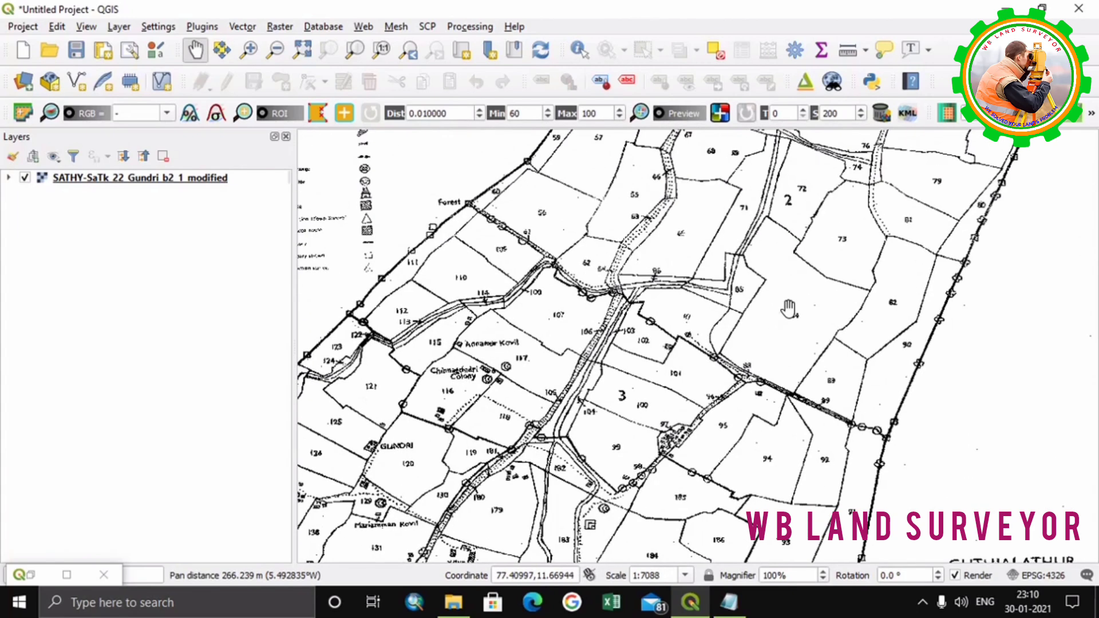